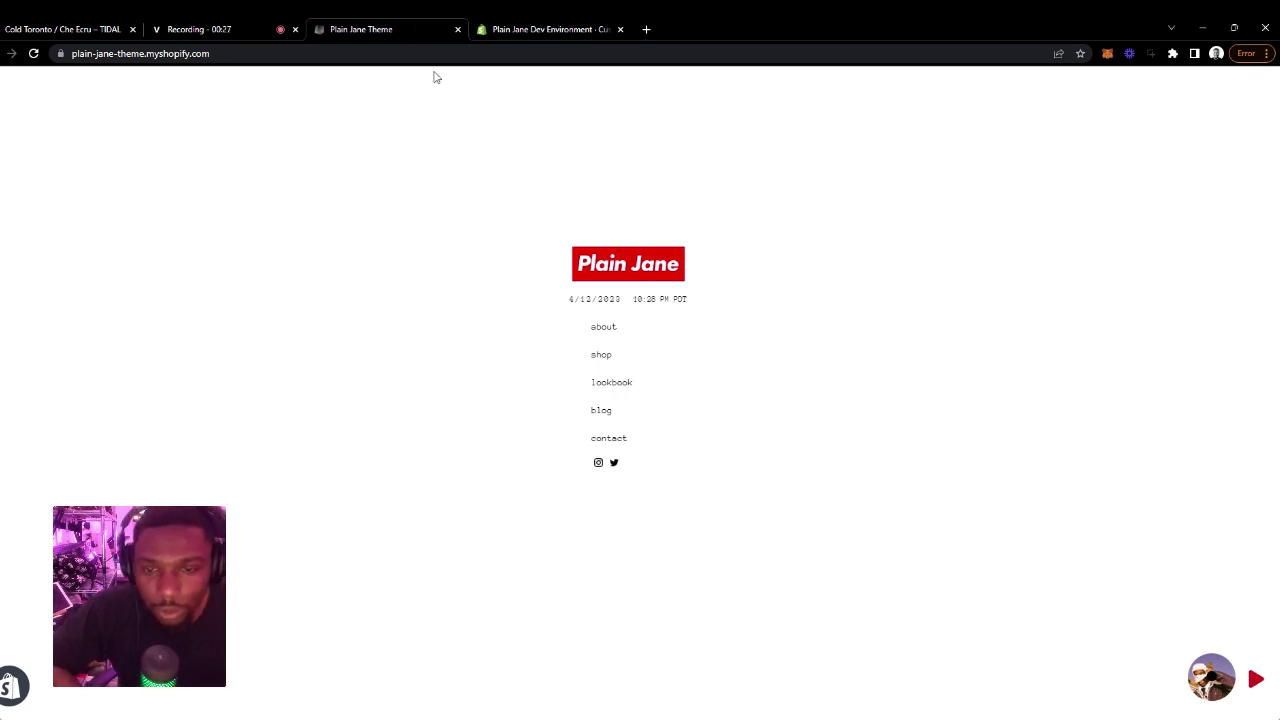
Open the demo store's blog and look over its grid of article cards down to the last one.
click(604, 413)
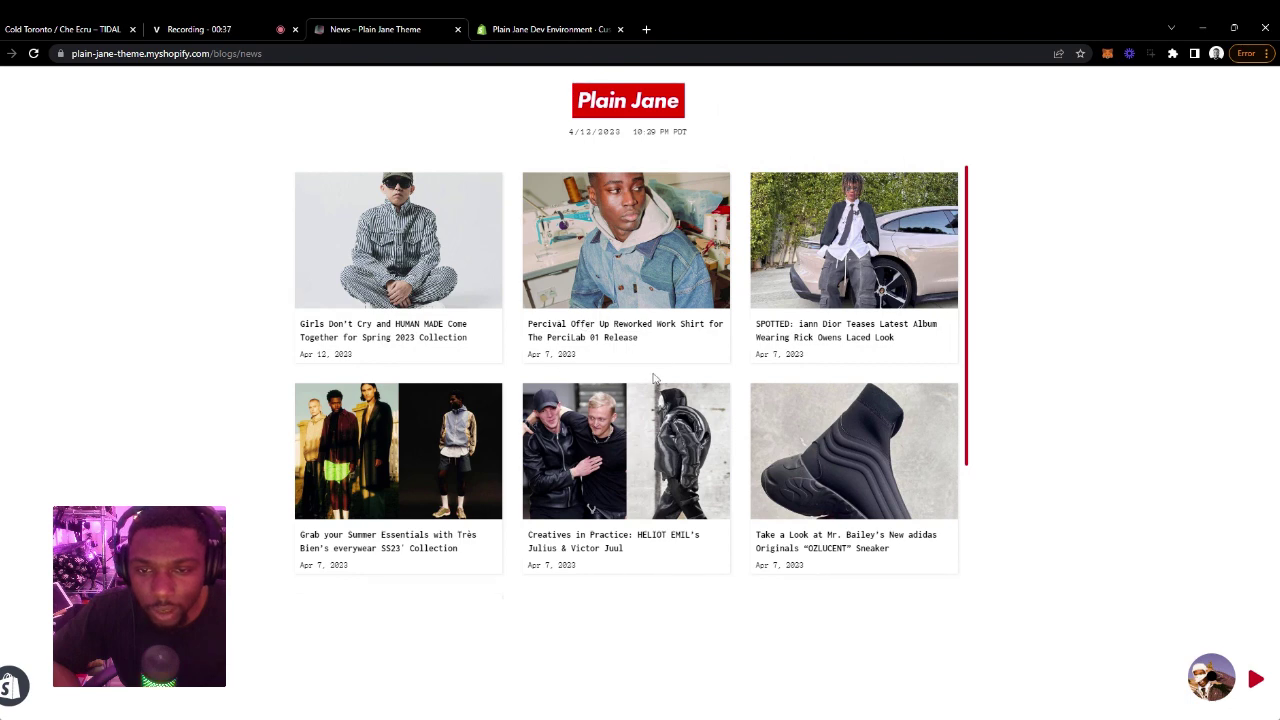
scroll(666, 412, down, 2)
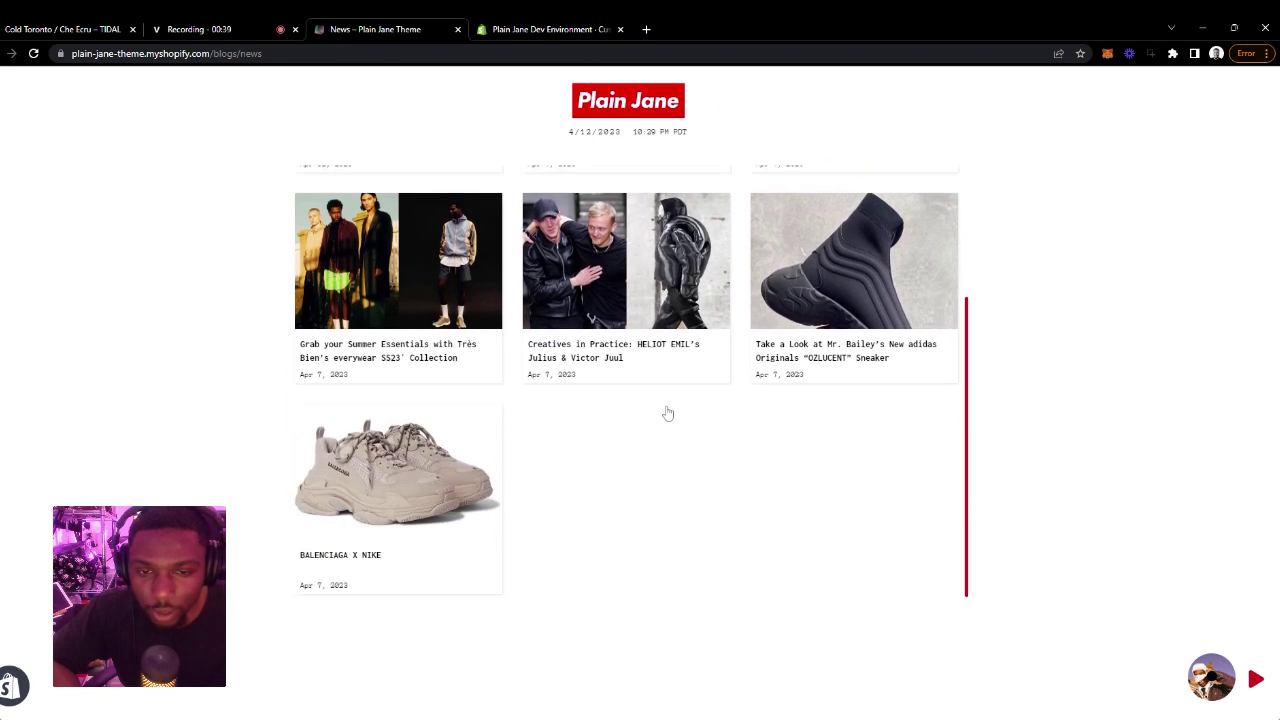
scroll(664, 414, up, 2)
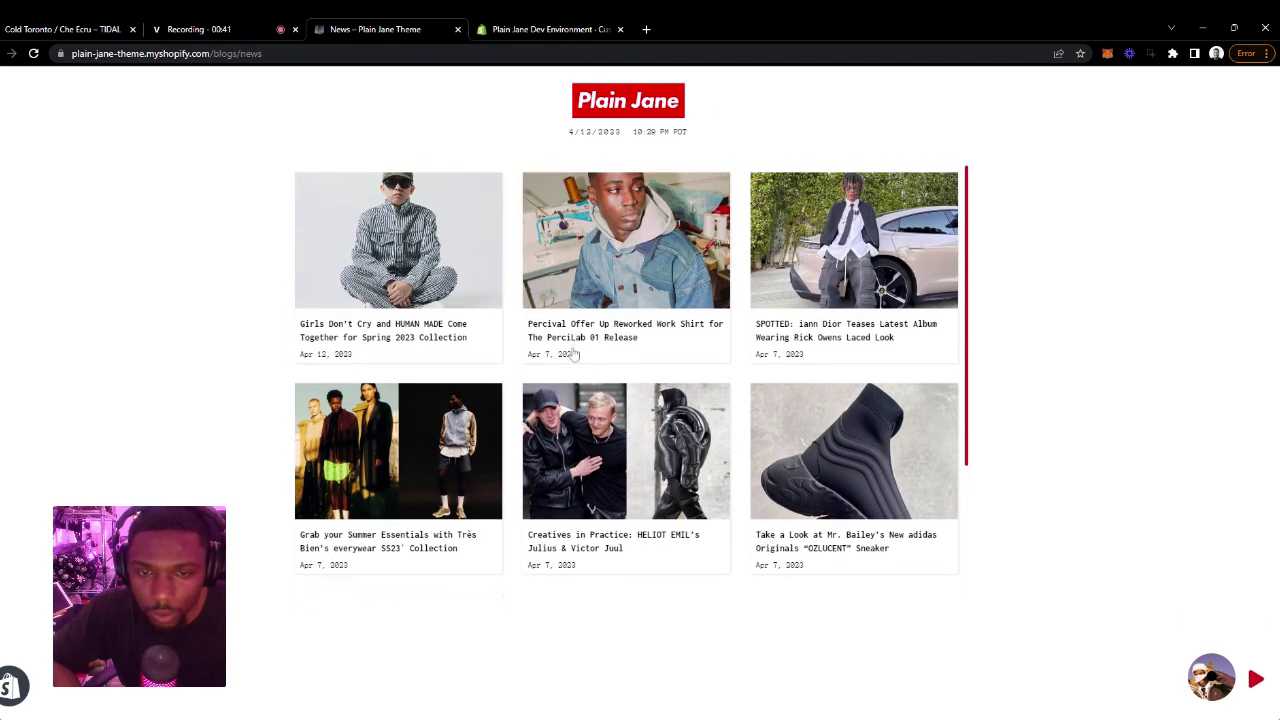
Open the Girls Don't Cry and HUMAN MADE article and examine its header, tag, related articles, body text and footer links.
click(438, 332)
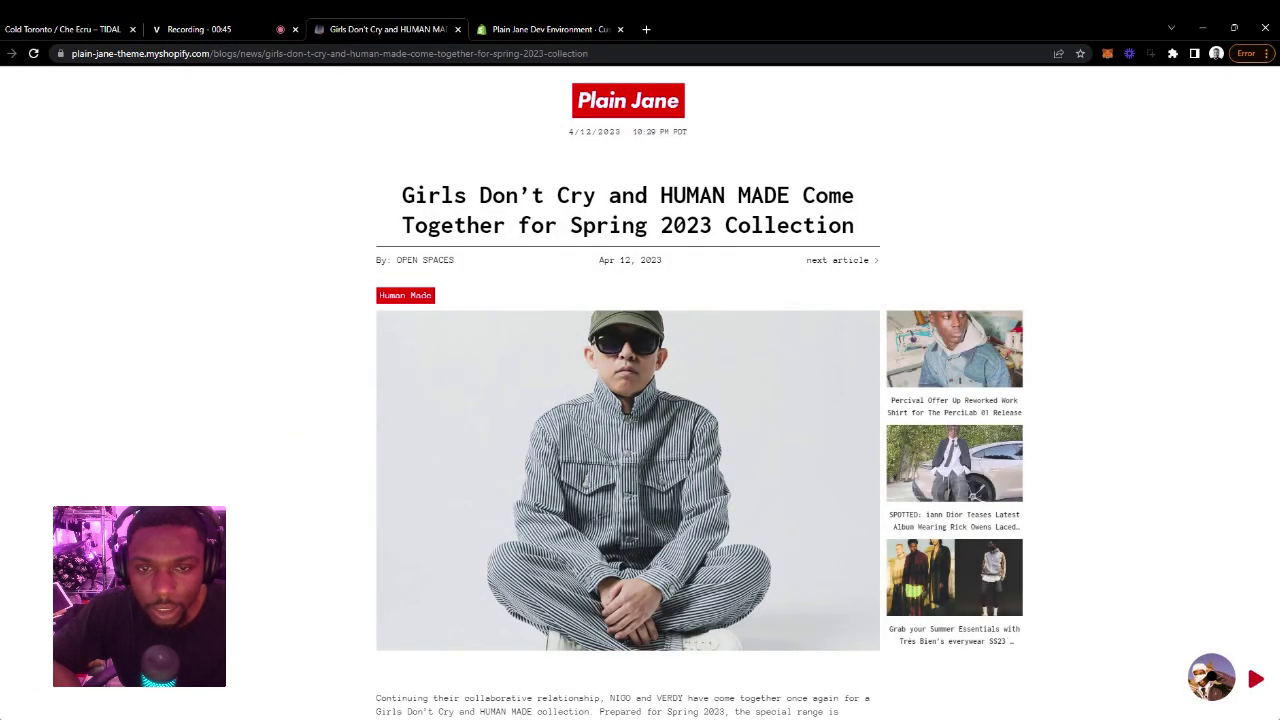
scroll(657, 378, down, 1)
scroll(655, 380, down, 5)
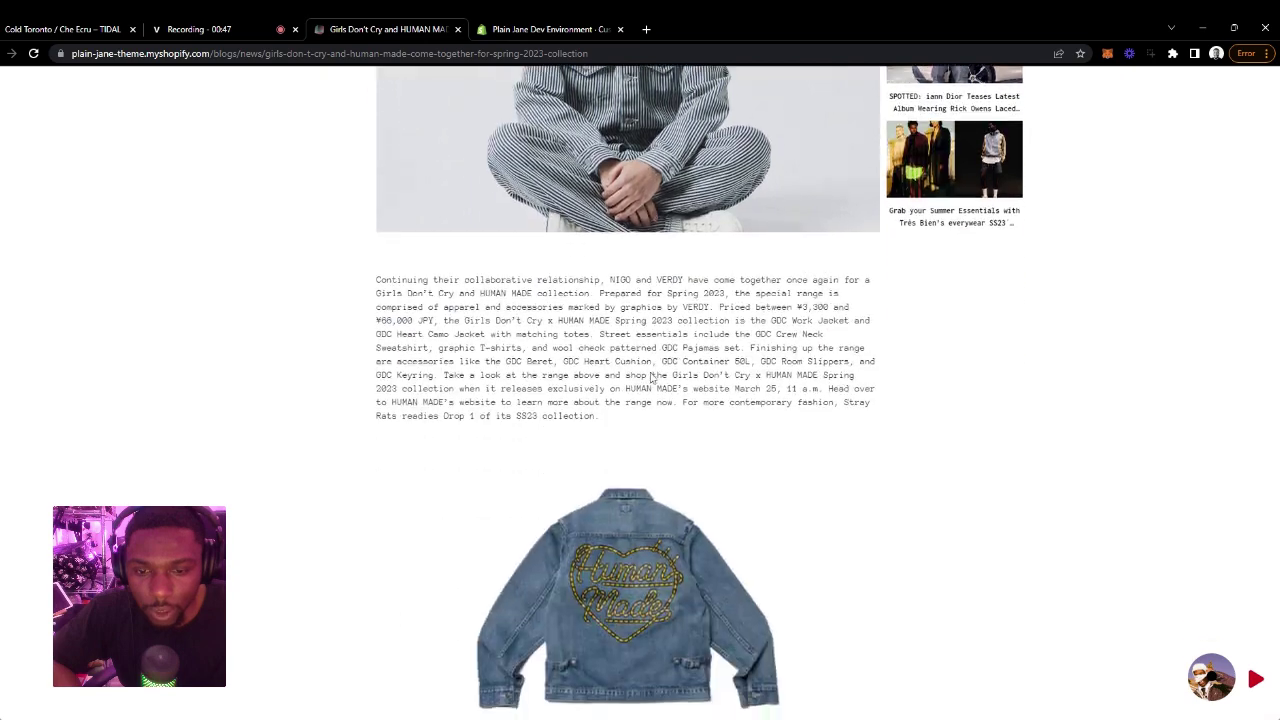
scroll(645, 398, up, 6)
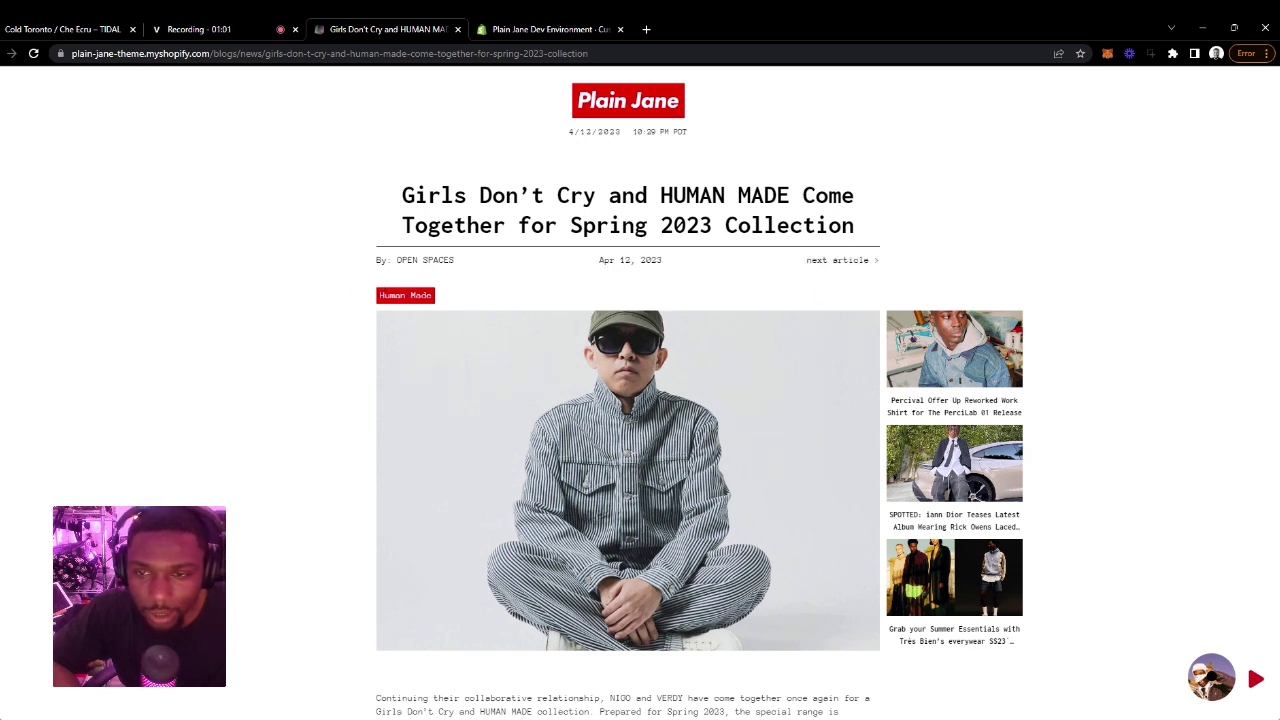
scroll(728, 455, down, 2)
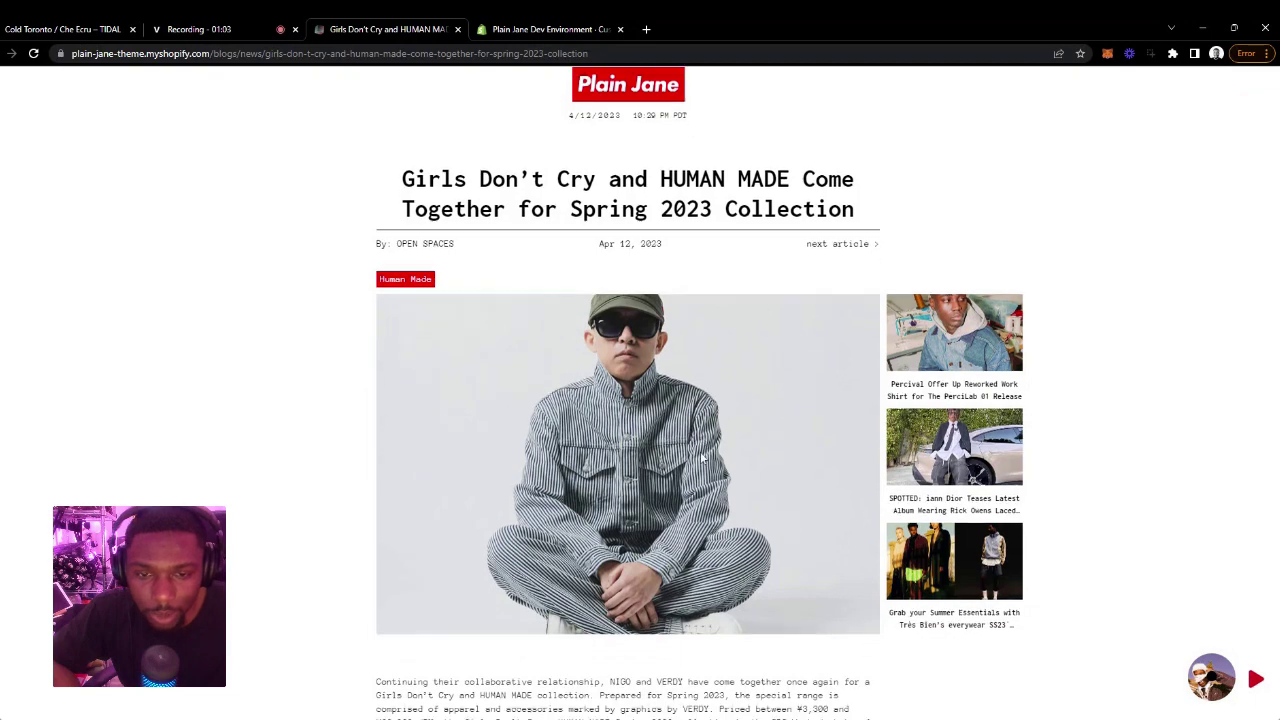
scroll(700, 453, up, 2)
scroll(697, 448, down, 2)
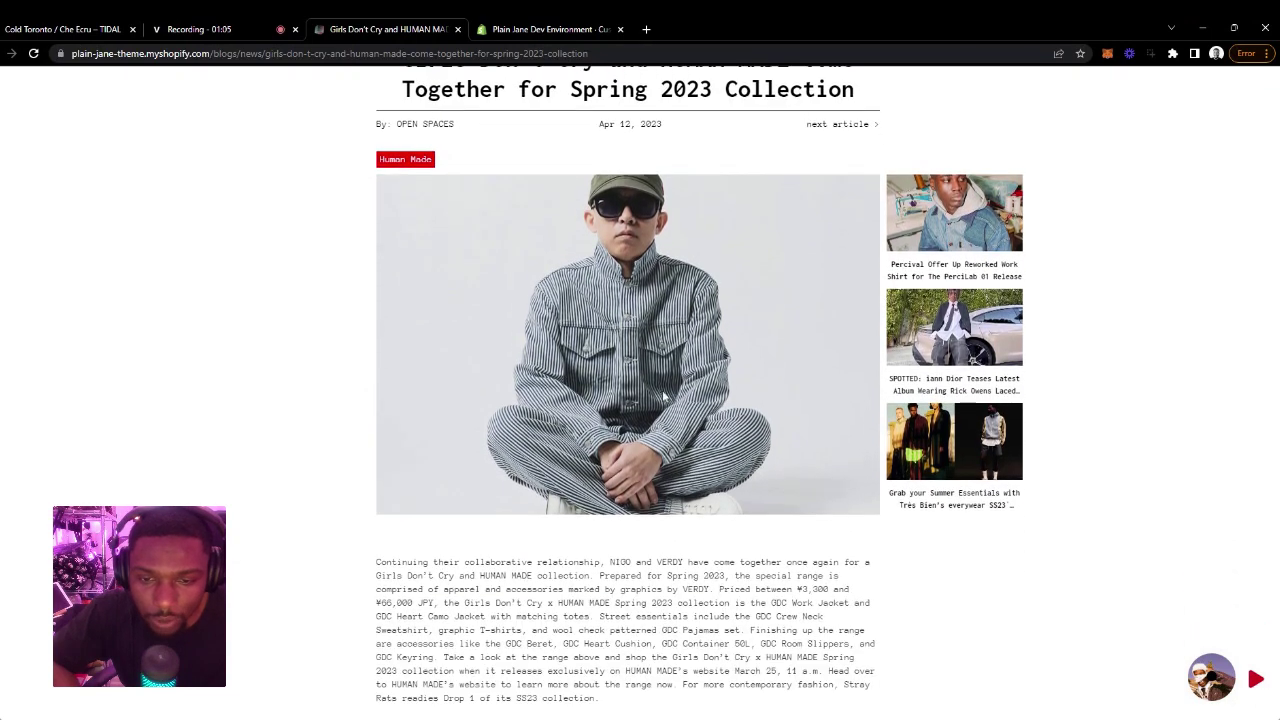
scroll(663, 398, down, 5)
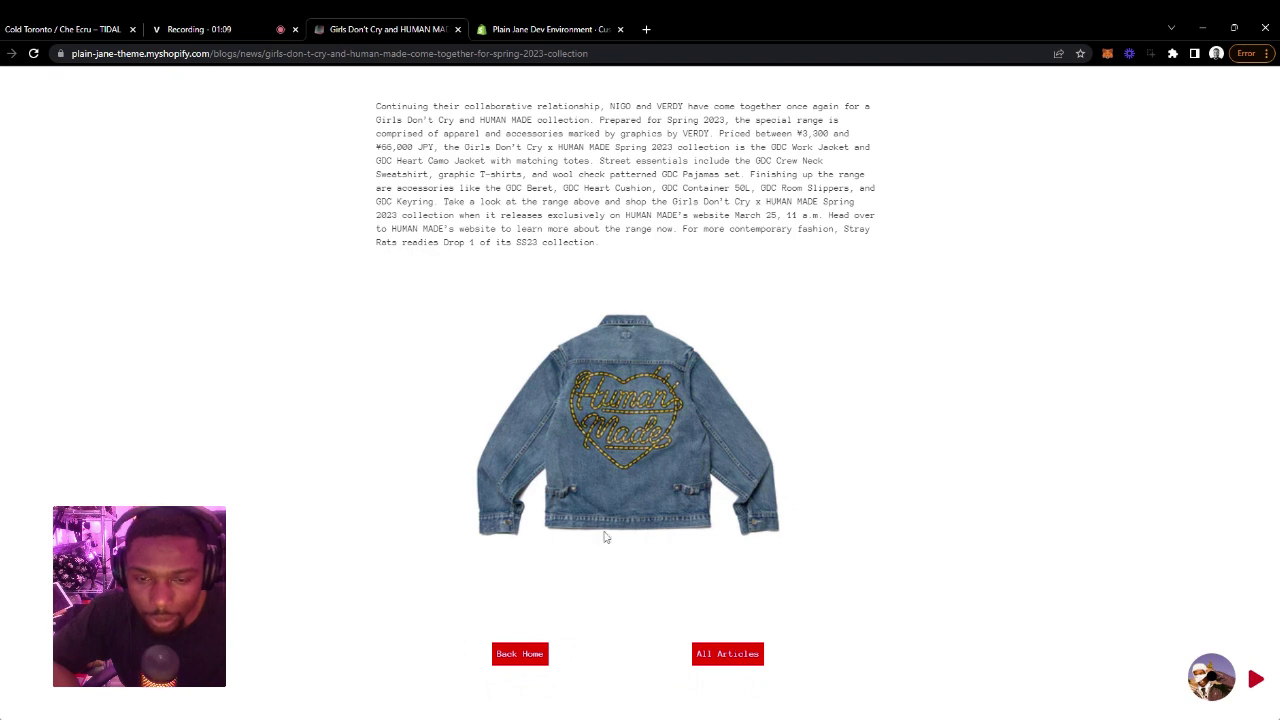
scroll(606, 534, up, 2)
scroll(578, 451, down, 2)
scroll(985, 495, up, 9)
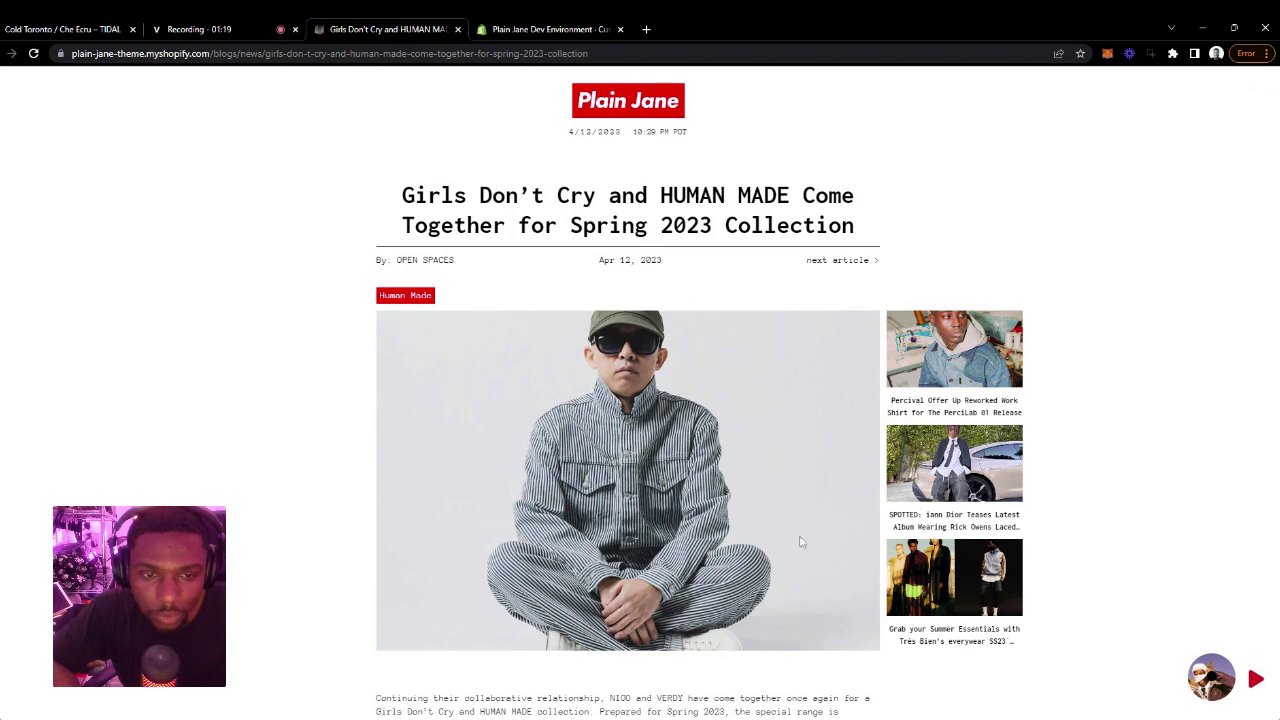
Advance through the following articles to the Très Bien everywear SS23 post and look over its layout.
click(845, 262)
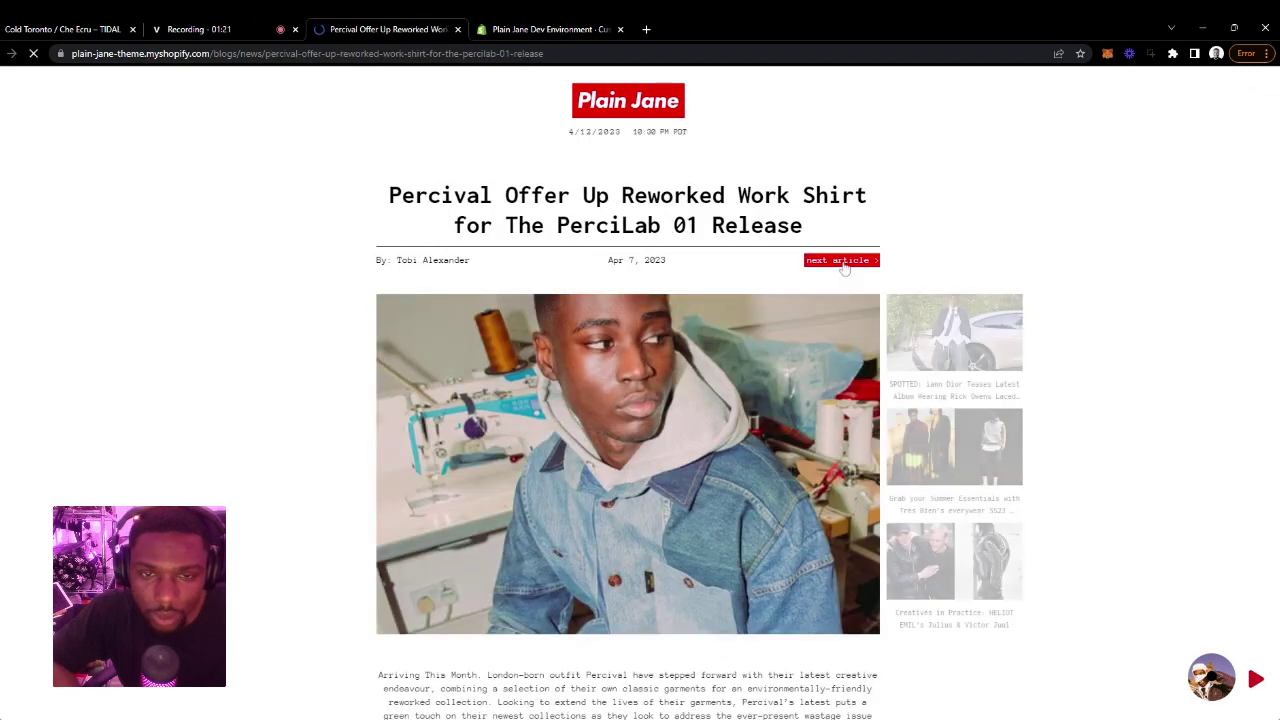
click(845, 262)
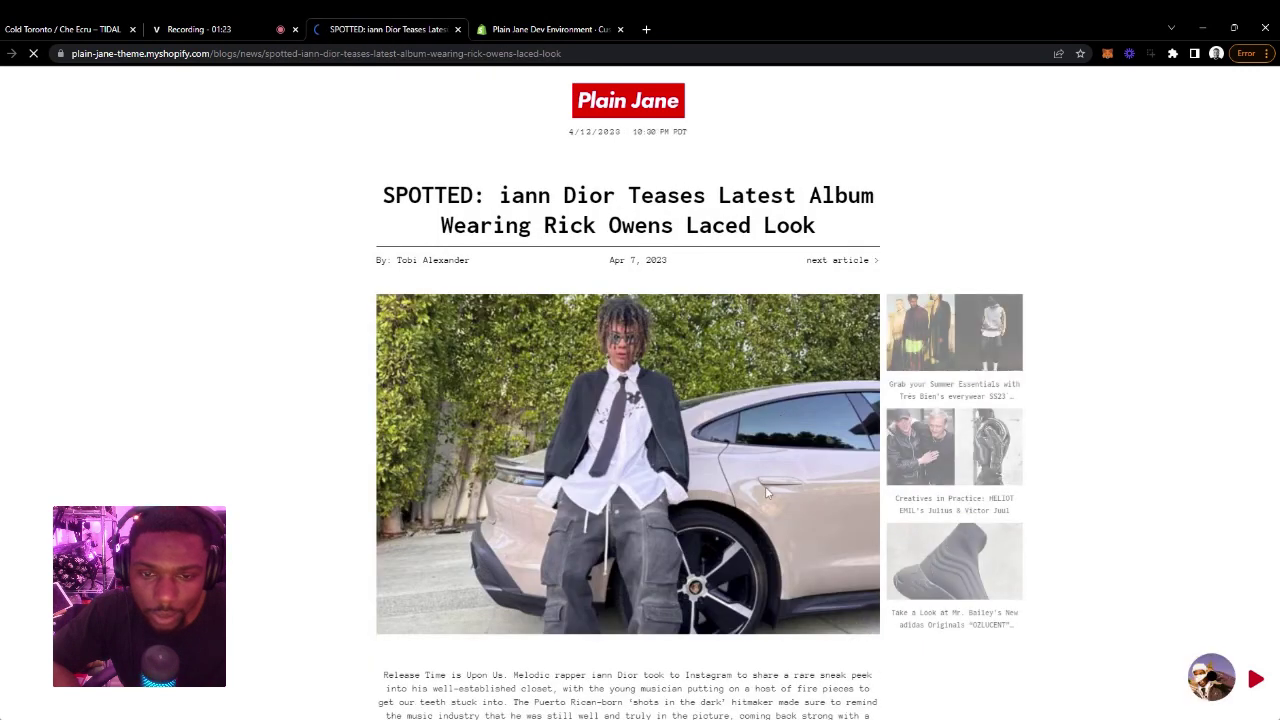
scroll(765, 486, down, 2)
scroll(822, 225, up, 2)
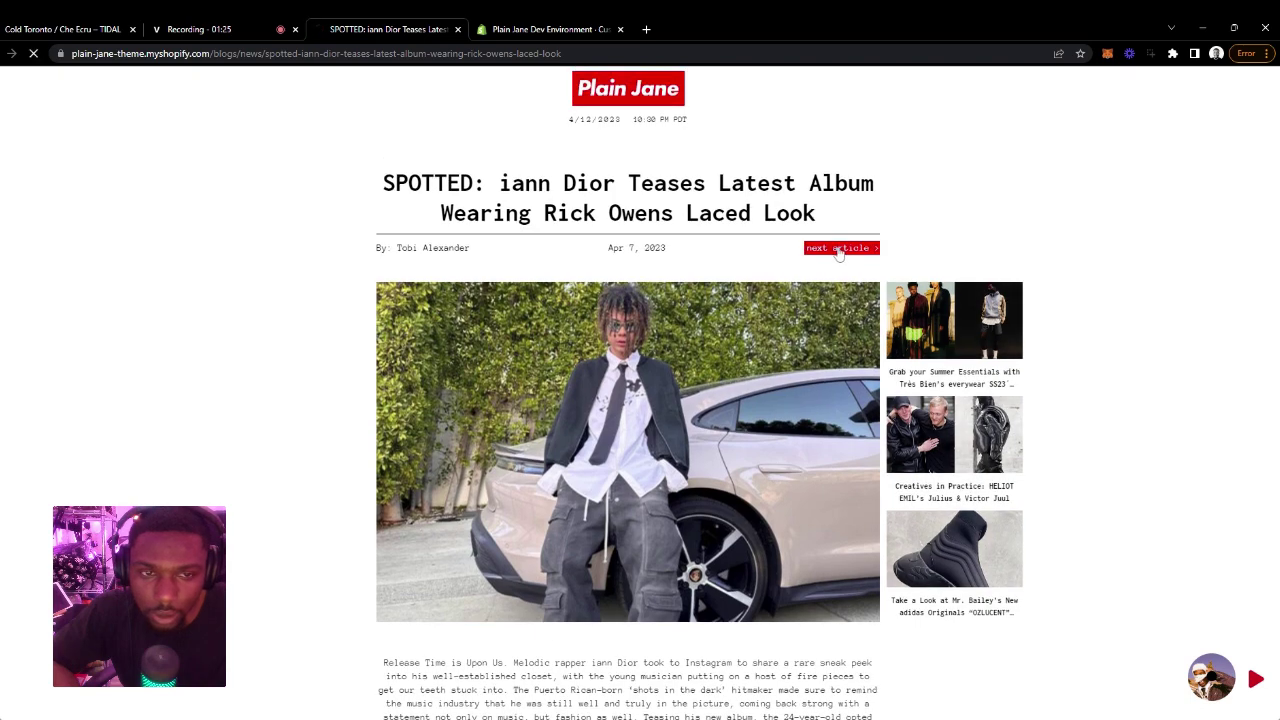
click(838, 248)
scroll(760, 425, down, 1)
scroll(760, 425, down, 3)
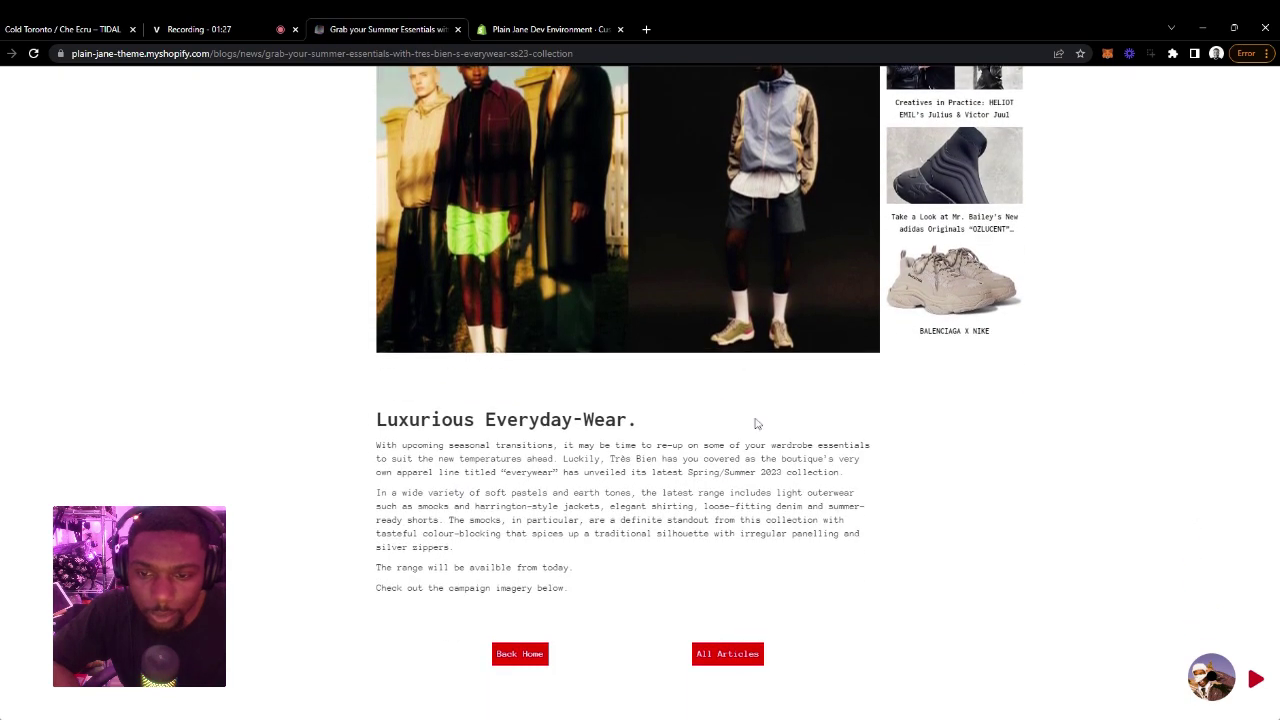
scroll(763, 429, up, 3)
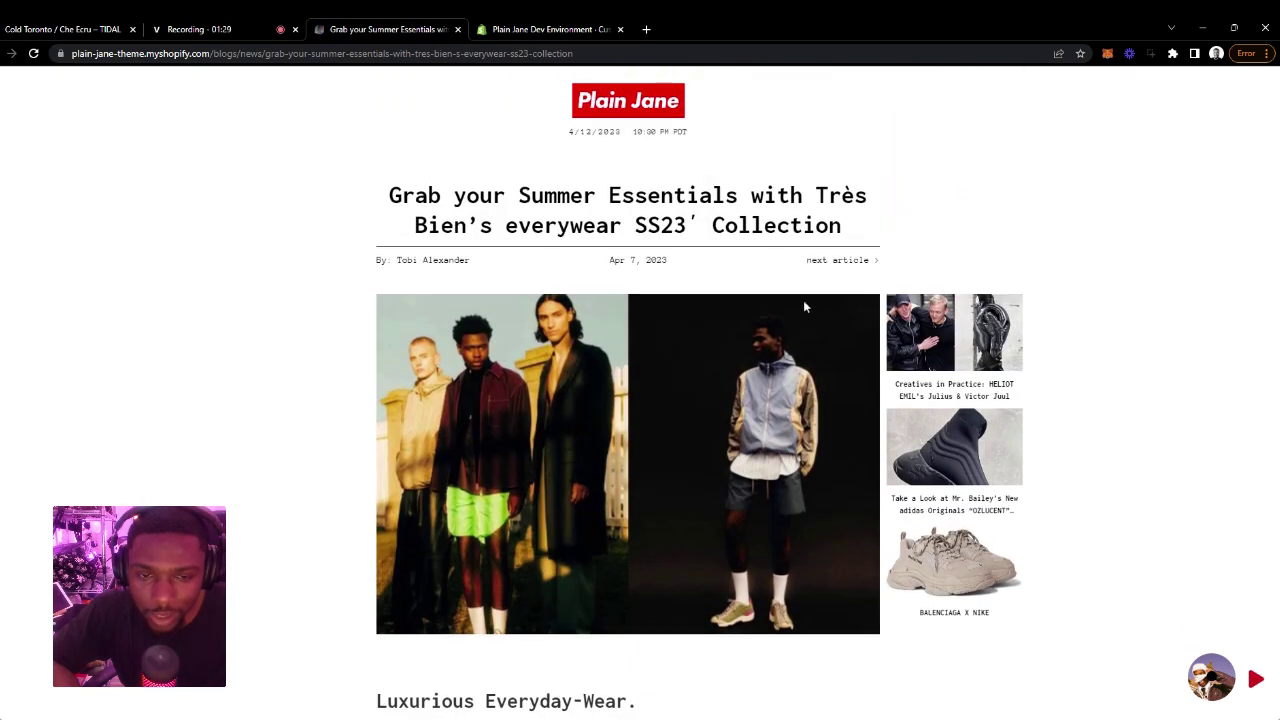
Advance to the HELIOT EMIL Creatives in Practice article and examine its tags, embedded video and interview text.
click(844, 262)
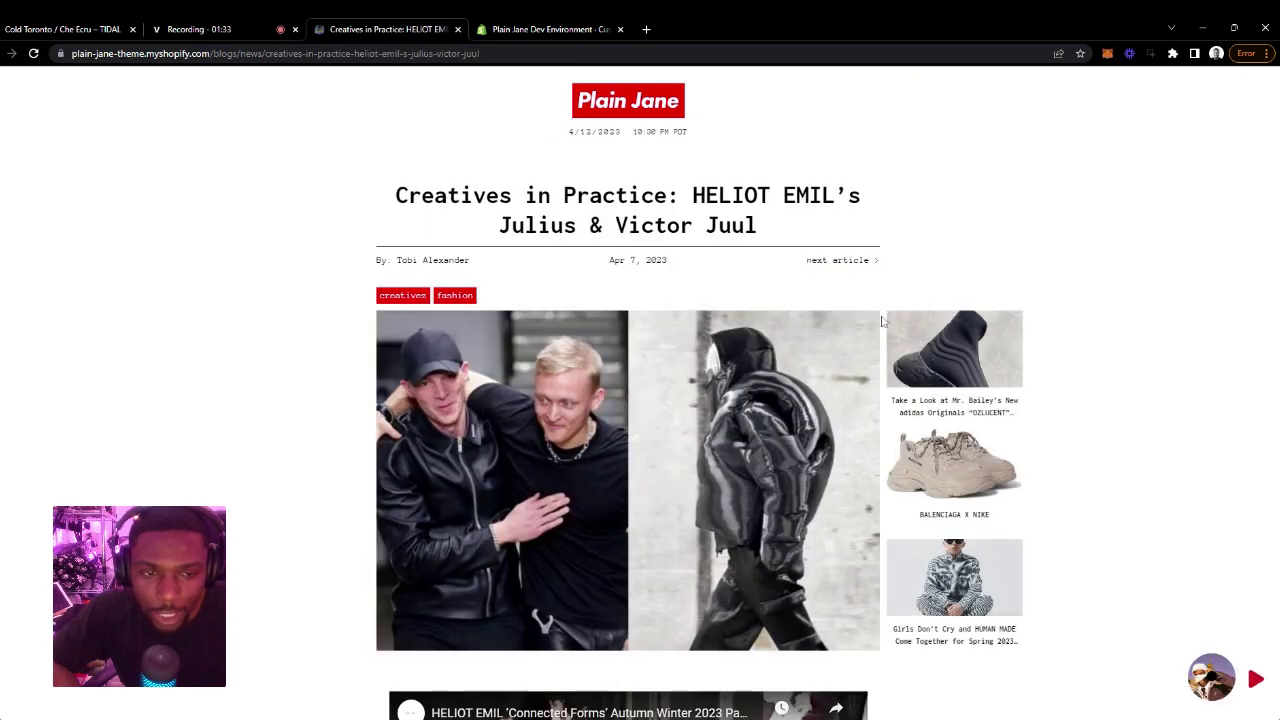
scroll(884, 350, down, 3)
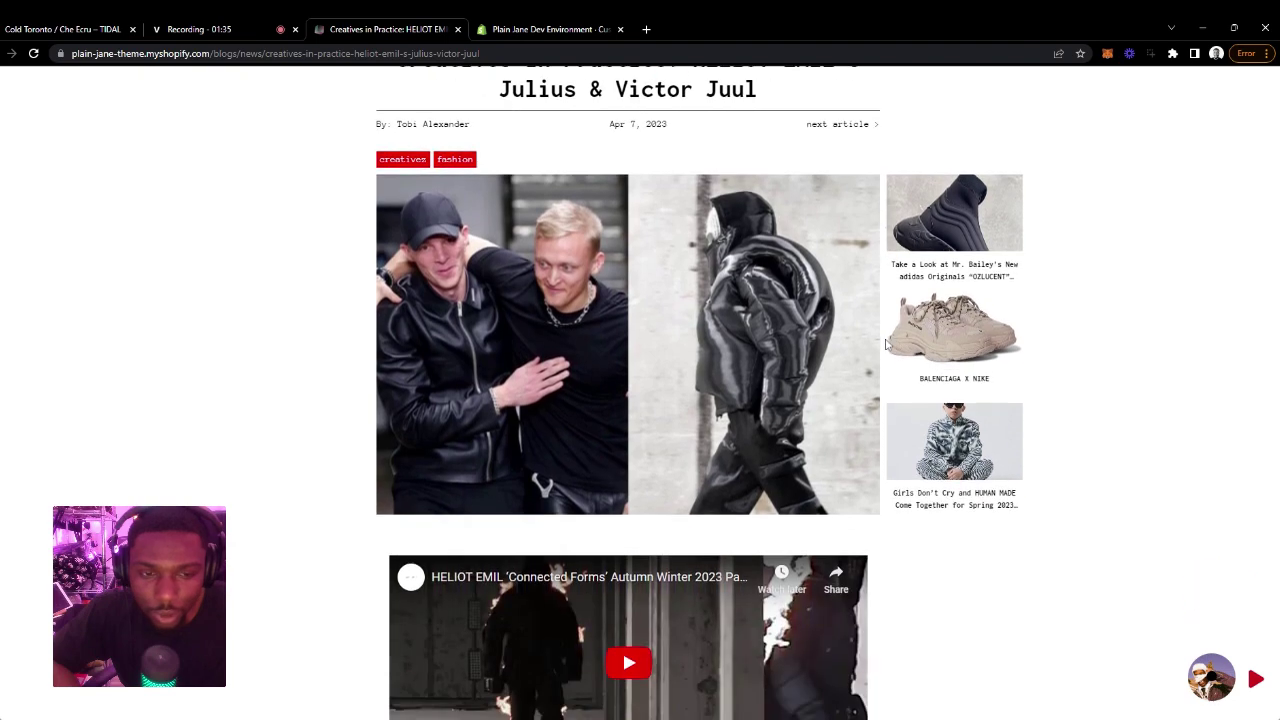
scroll(882, 360, down, 2)
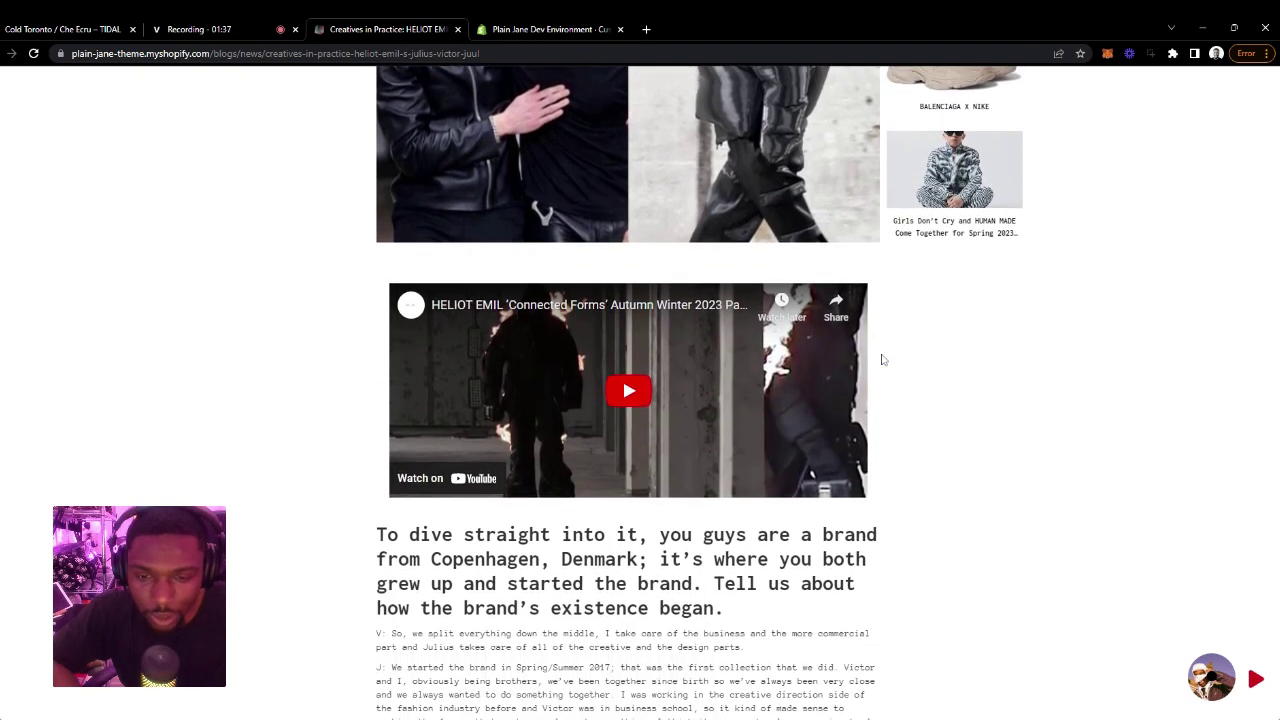
scroll(882, 360, down, 1)
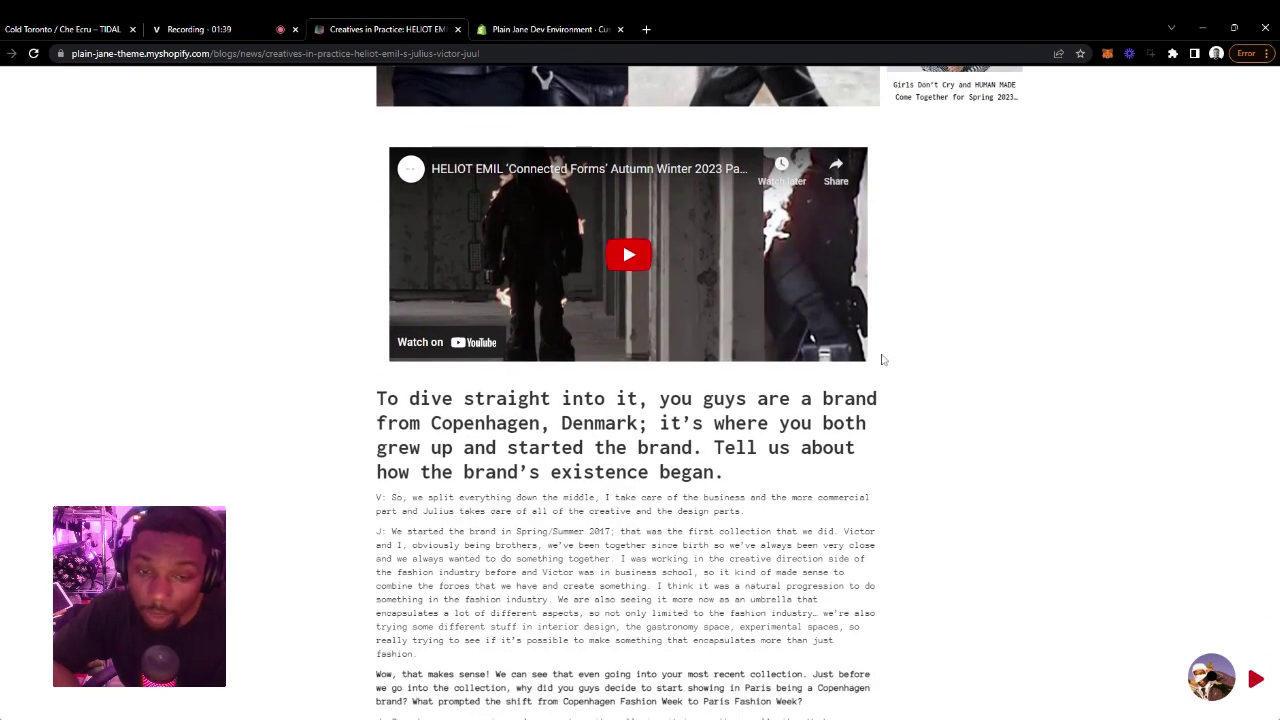
scroll(882, 360, up, 1)
scroll(881, 365, down, 4)
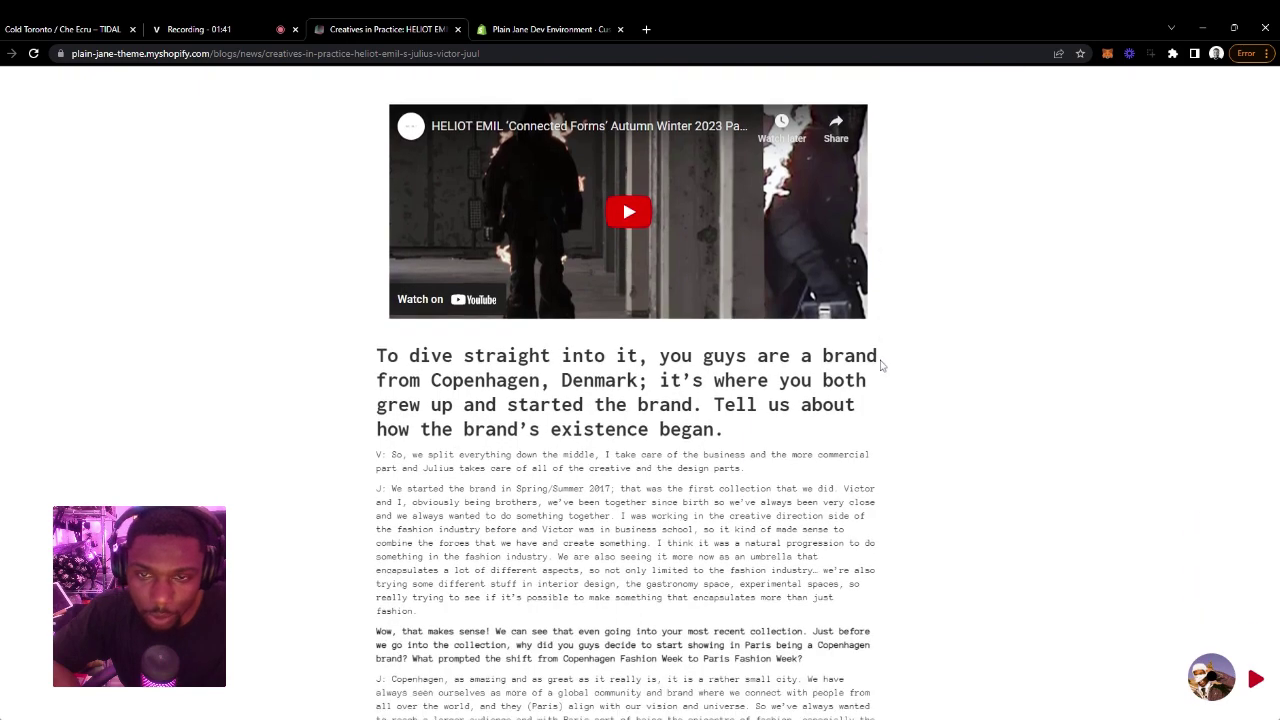
scroll(881, 365, up, 10)
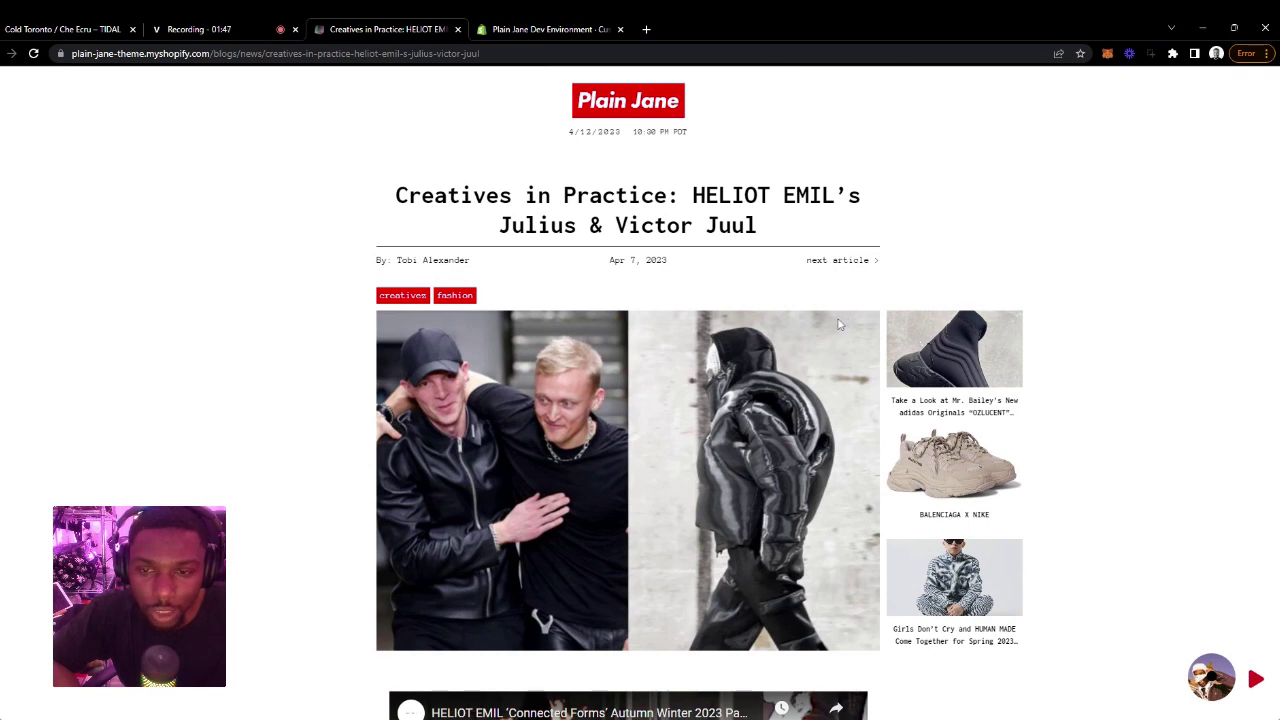
Switch to the Shopify theme editor, load the Default blog template and open its Blog Articles section settings.
click(512, 38)
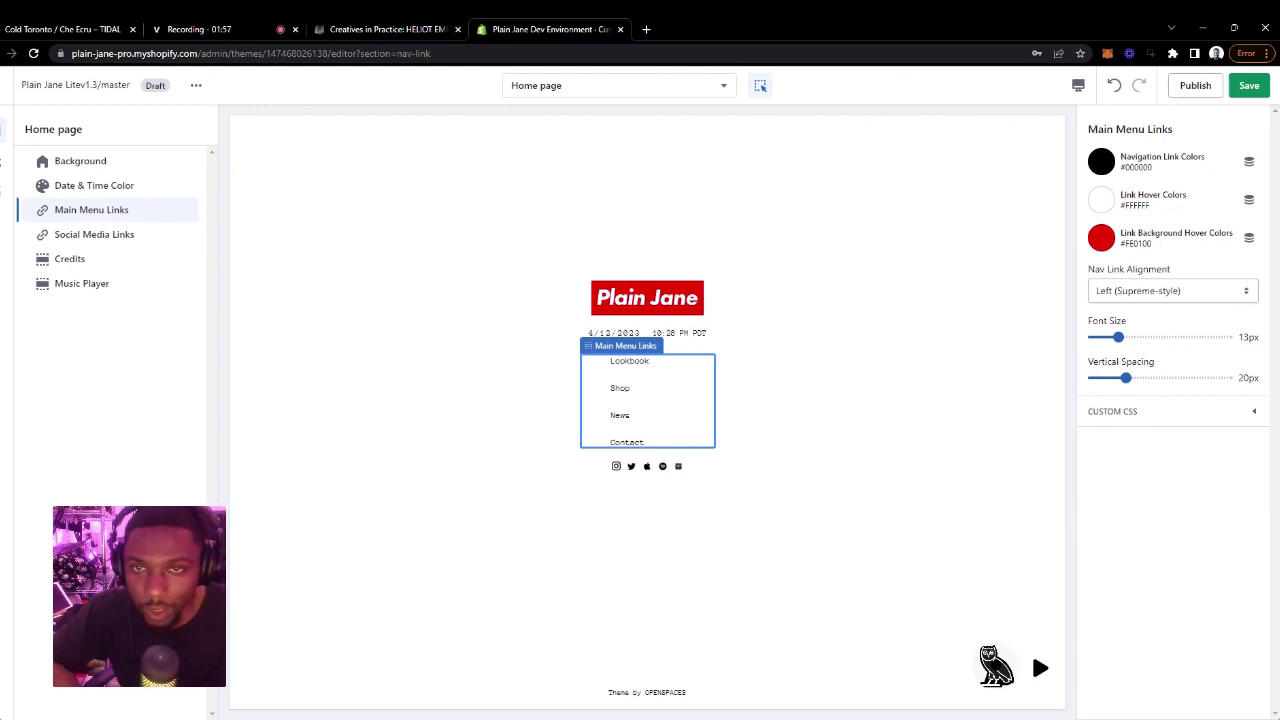
click(590, 88)
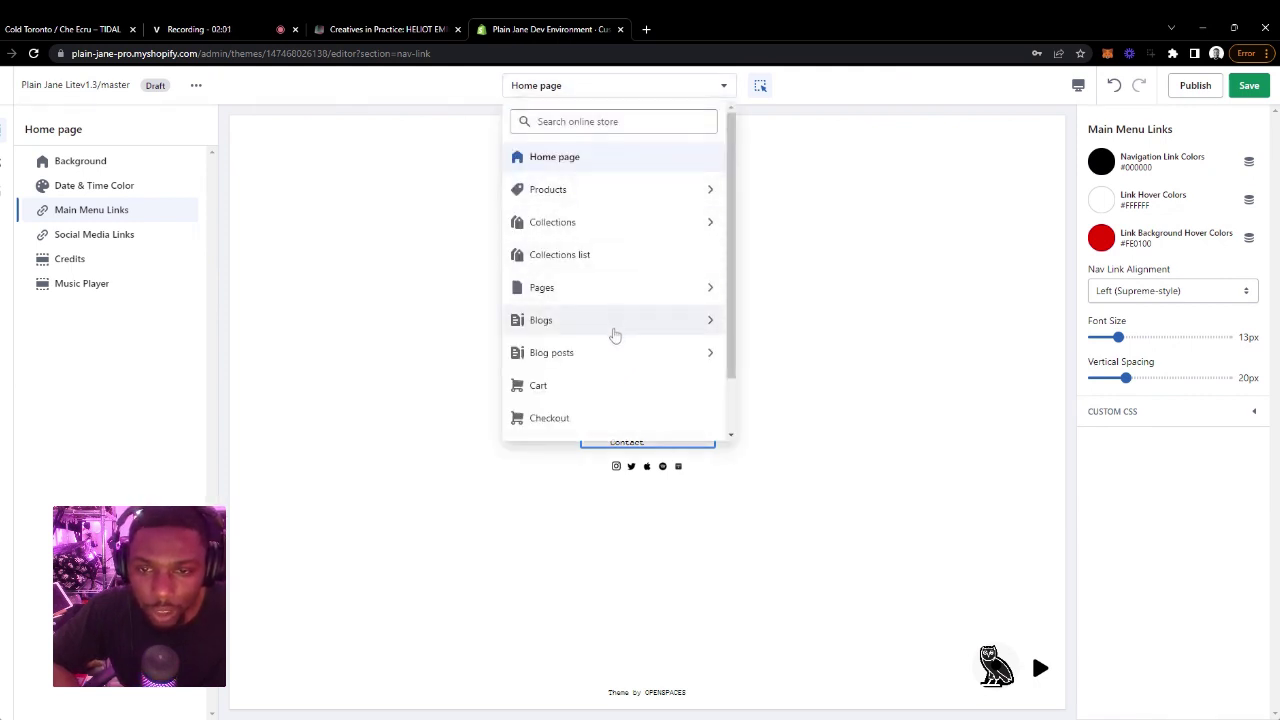
click(615, 322)
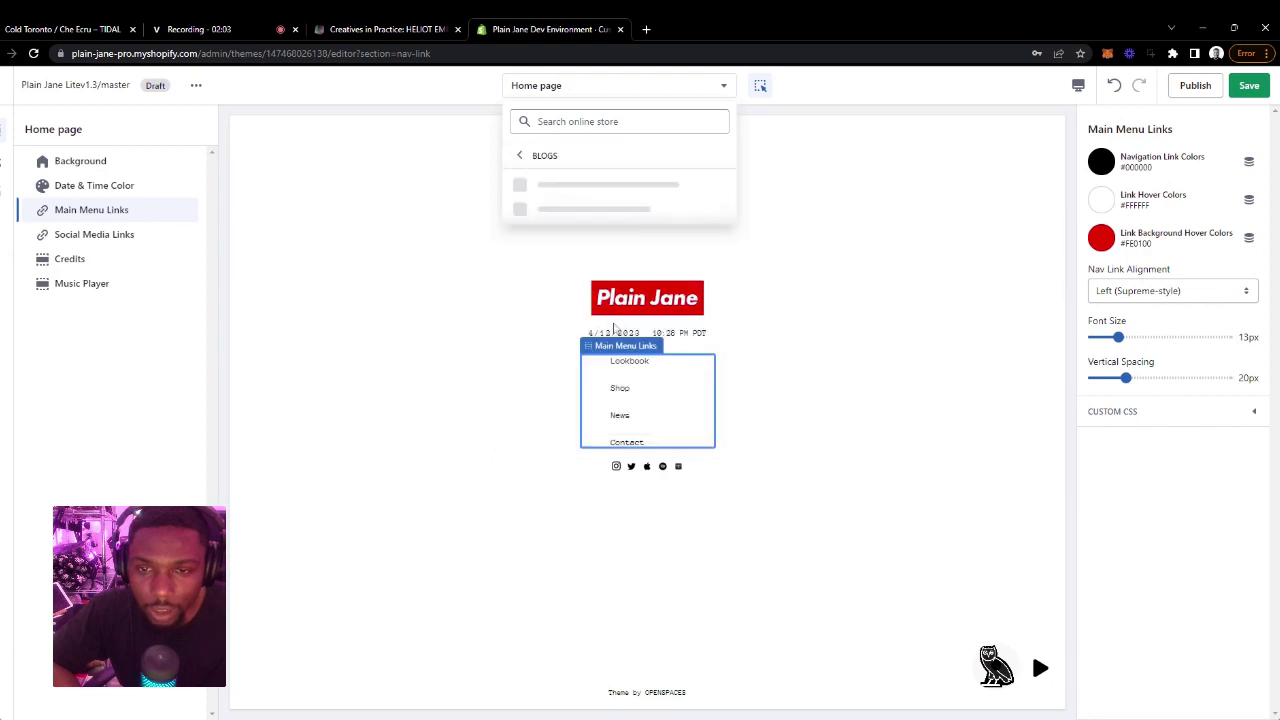
click(582, 200)
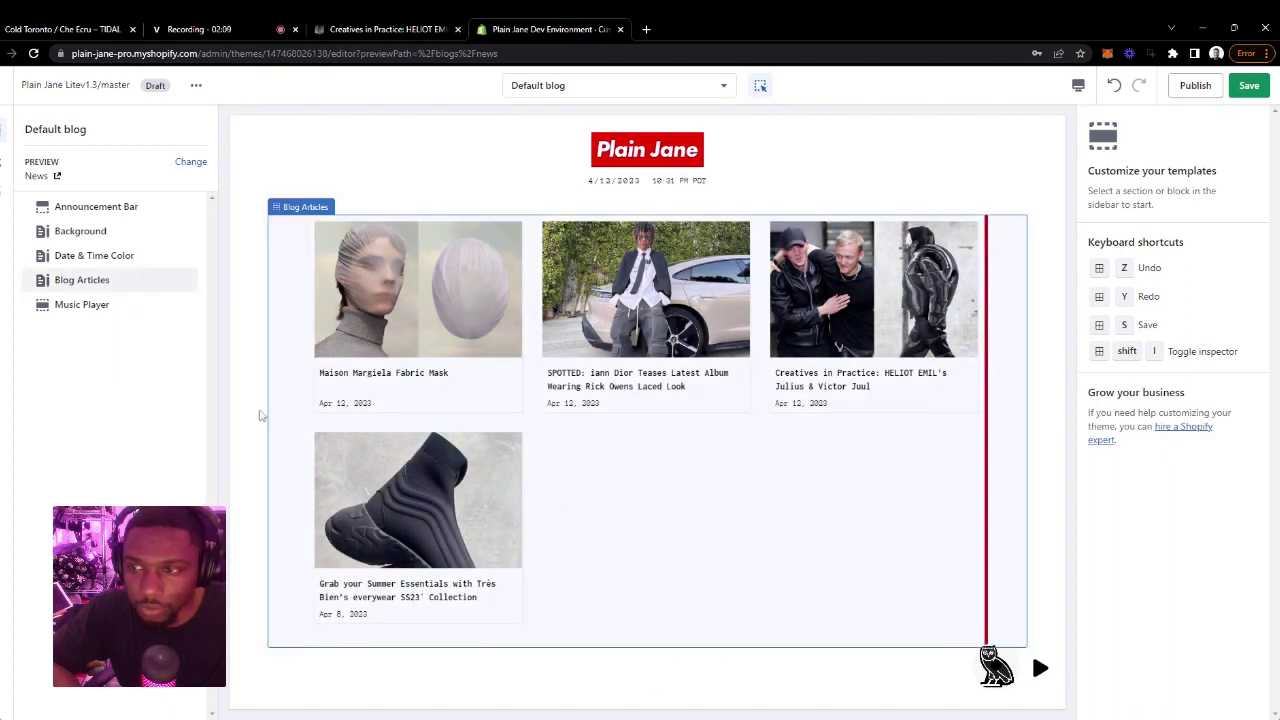
click(89, 284)
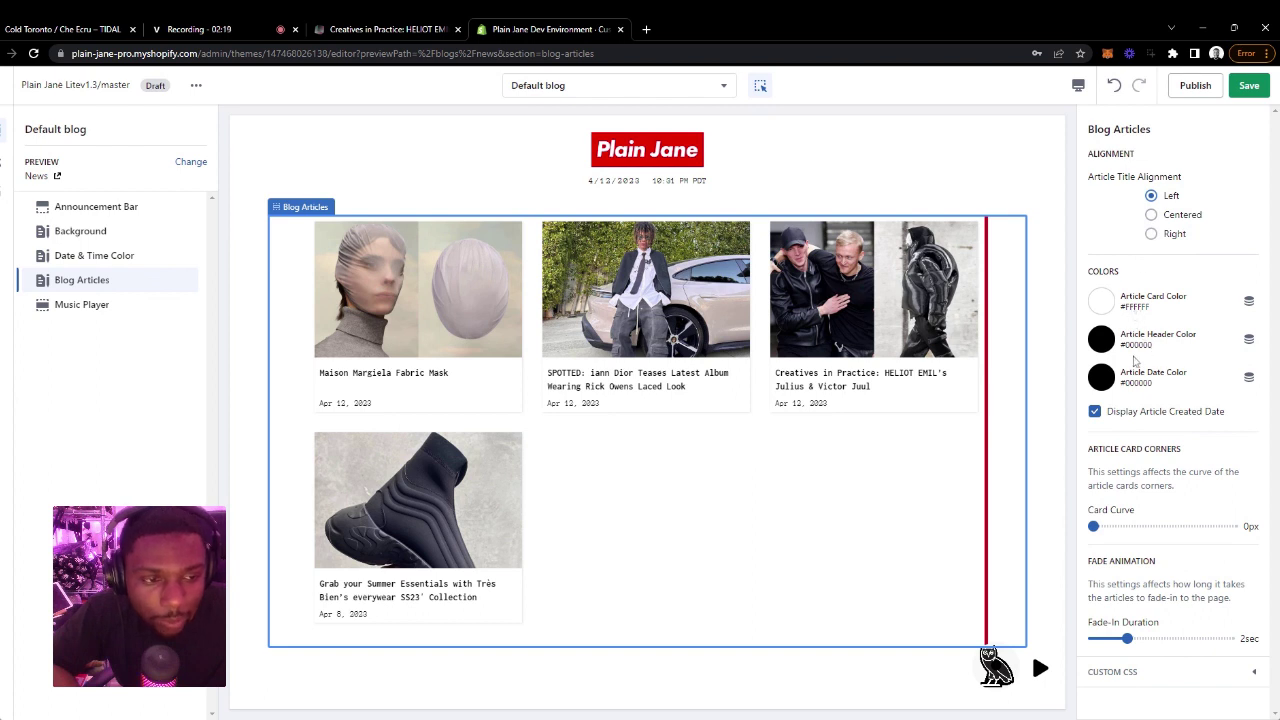
Turn the article created date off and back on, and set the article card curve to 10px.
click(1096, 416)
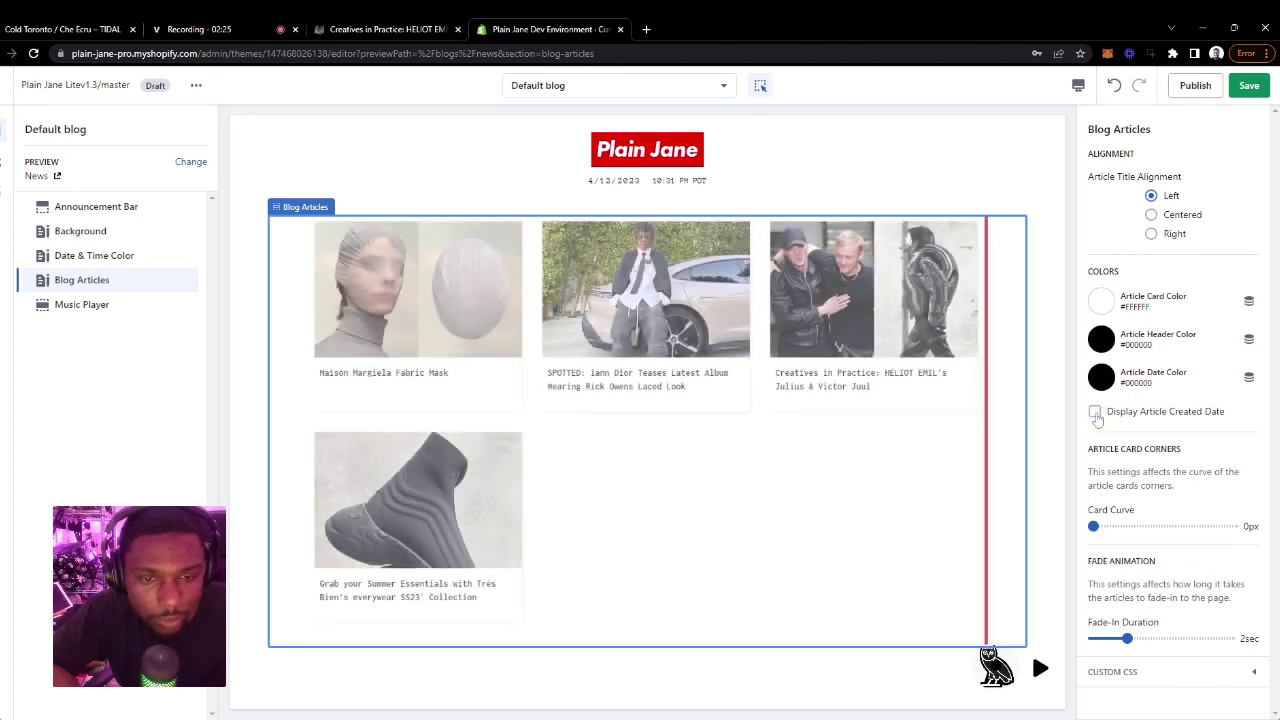
click(1096, 413)
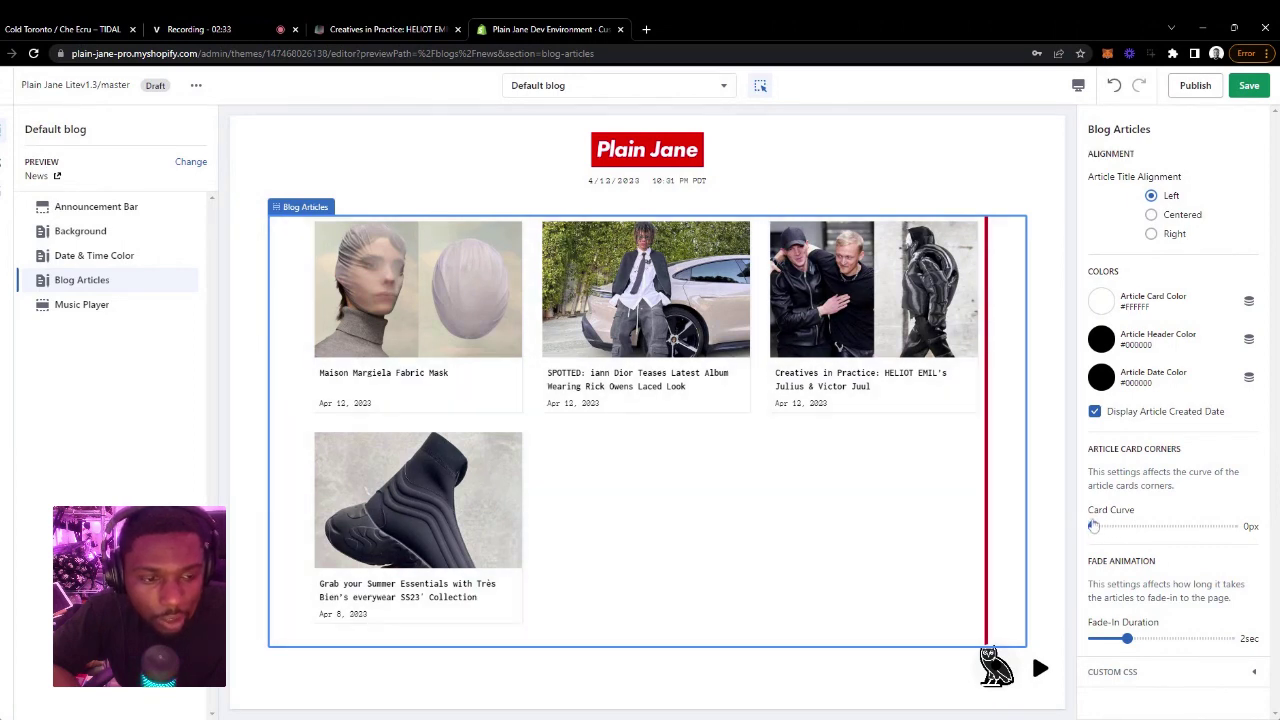
drag(1094, 527, 1227, 526)
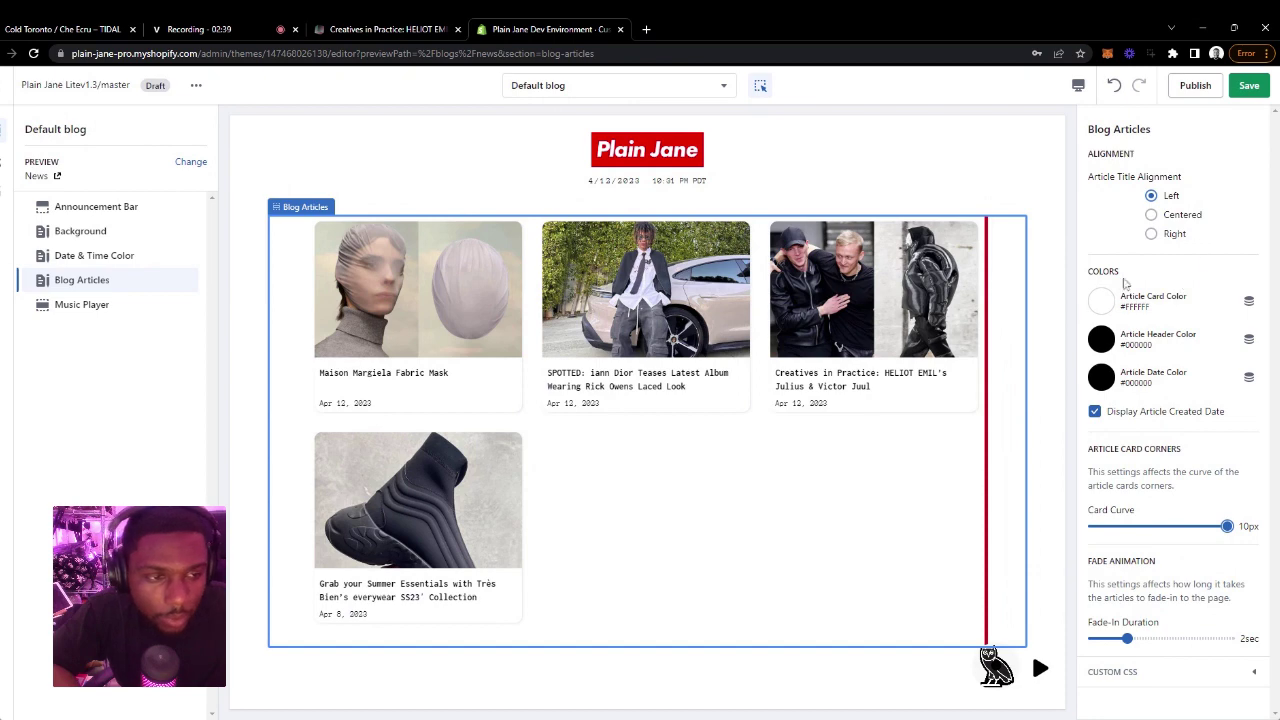
Try a red article card color, and settle on #FFFAFA for the cards.
click(1102, 301)
click(1160, 336)
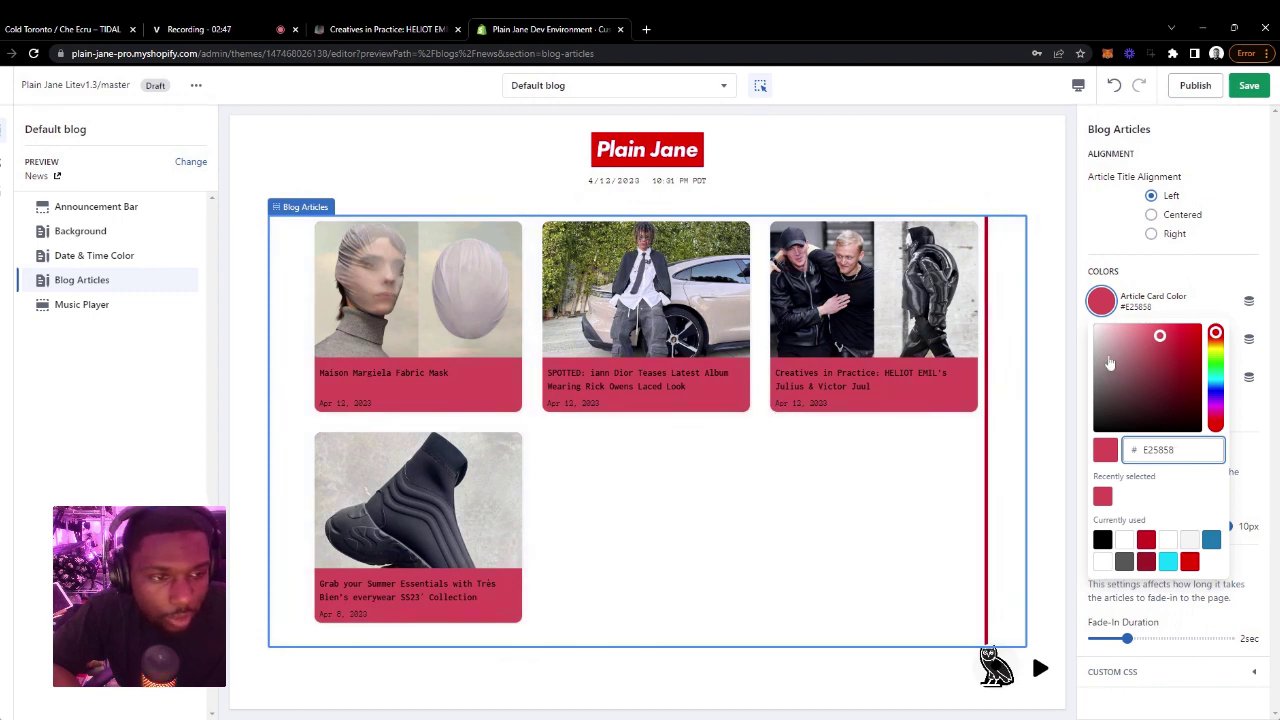
drag(1113, 420, 1070, 267)
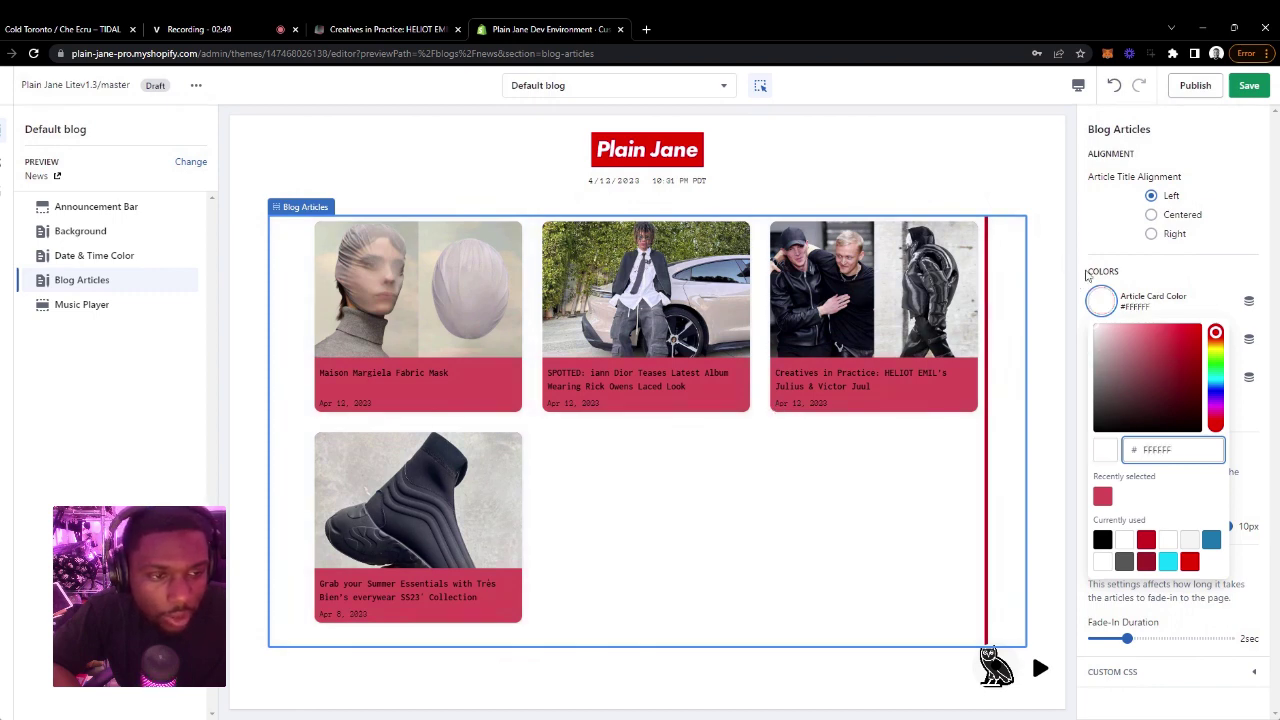
click(1099, 261)
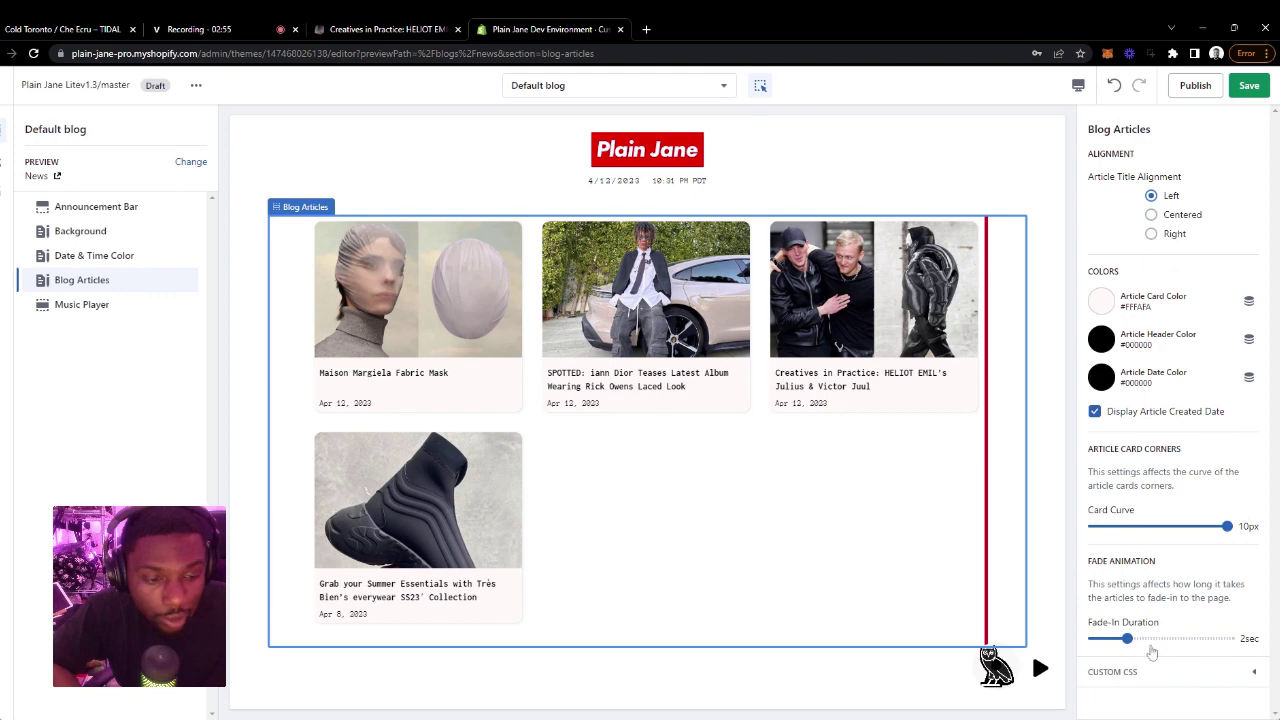
Set the blog articles' fade-in duration to 8 seconds.
drag(1124, 638, 1127, 638)
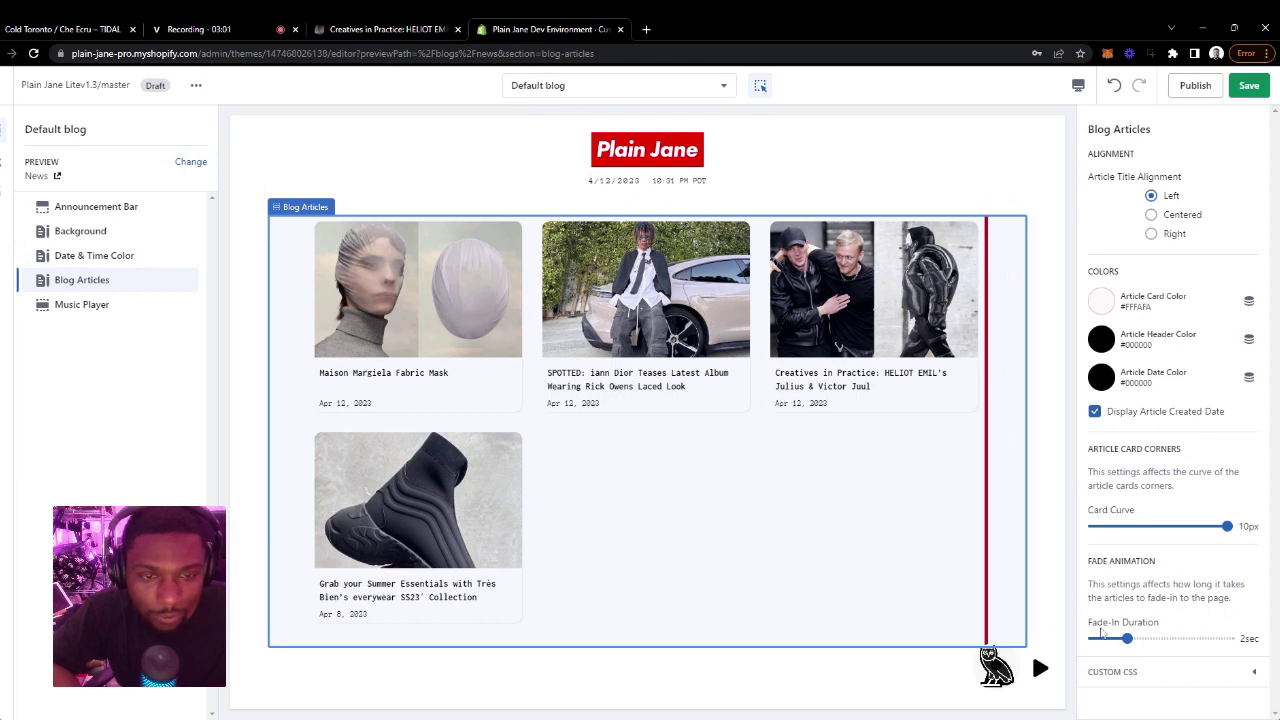
drag(1127, 638, 1229, 638)
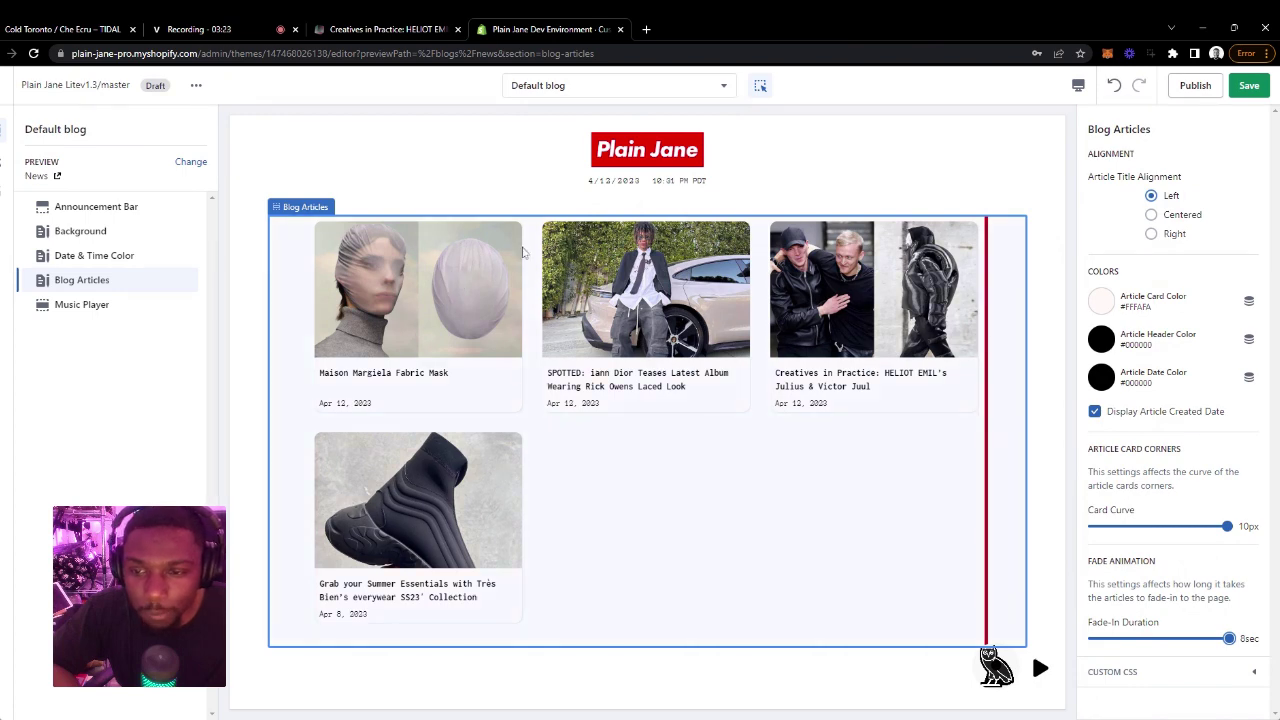
Load the Default blog post template and open the article Header section's settings.
click(600, 88)
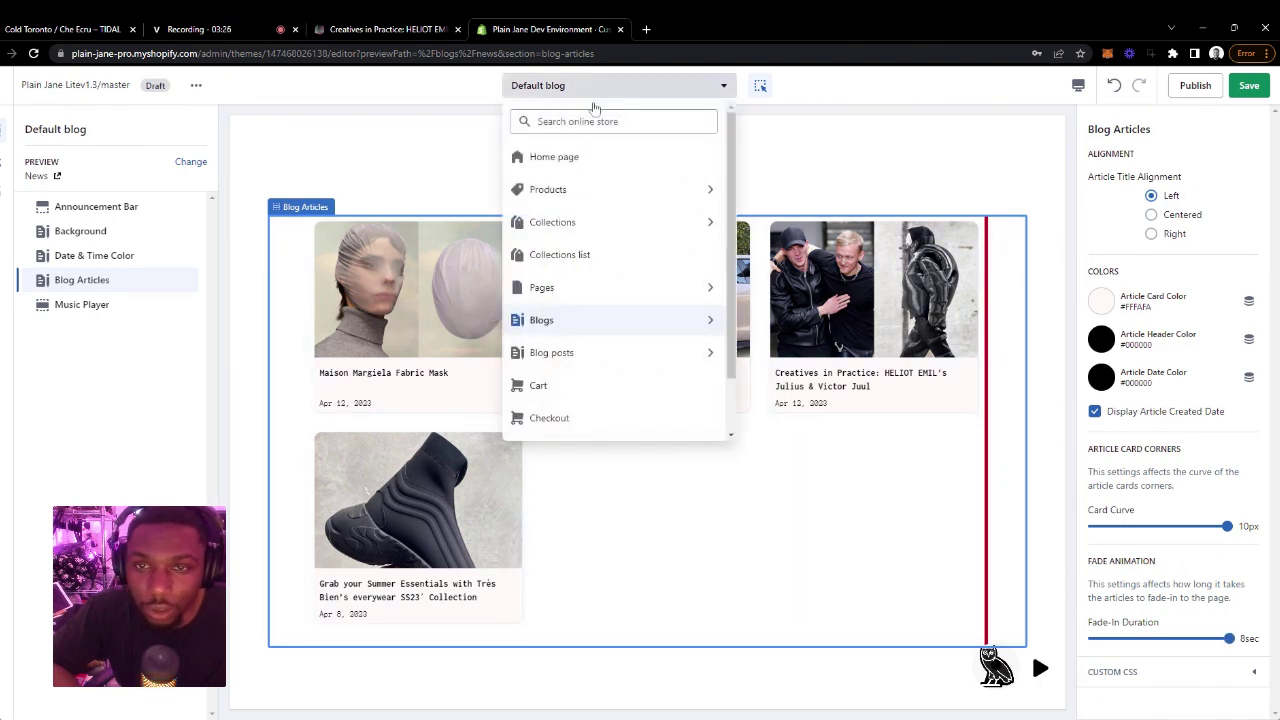
click(566, 358)
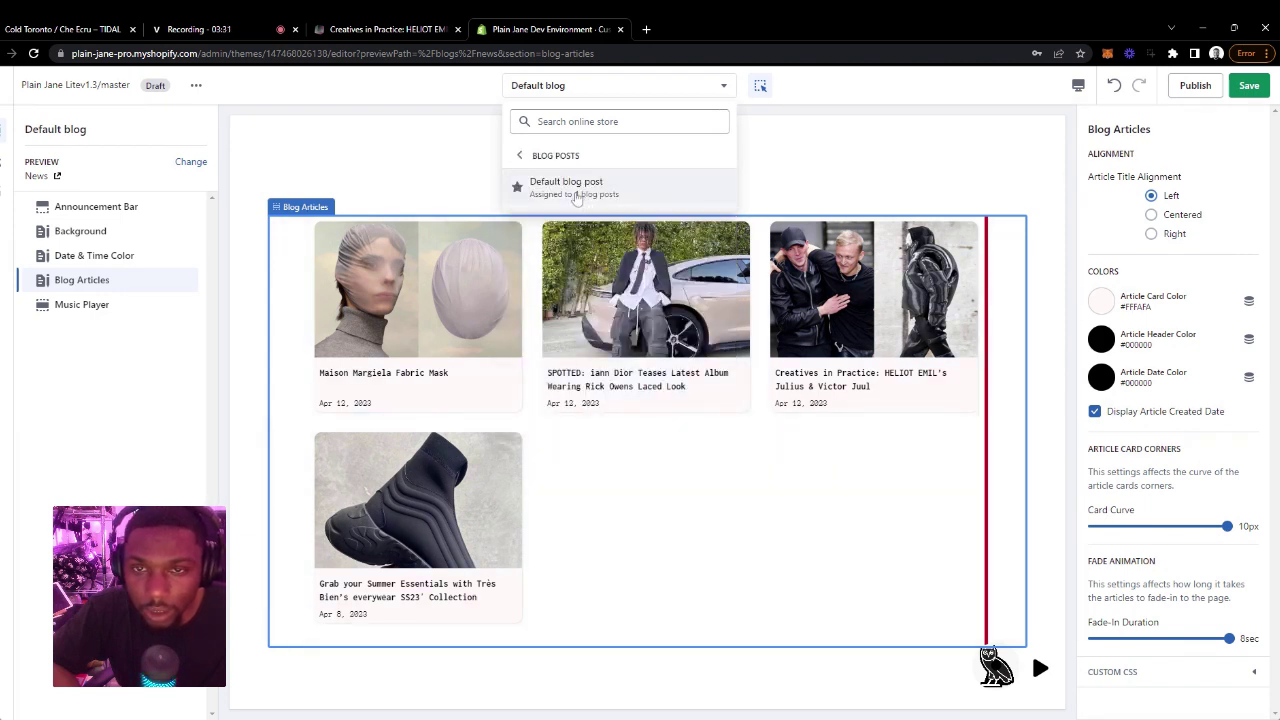
click(583, 195)
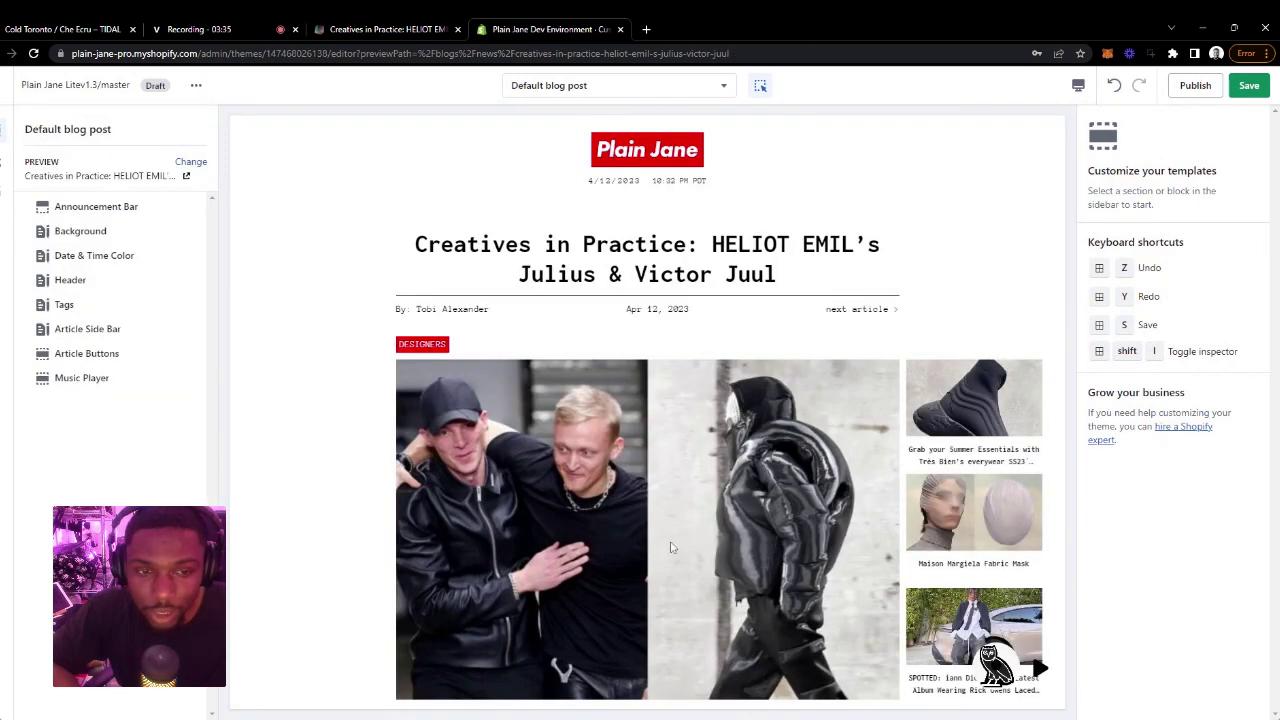
click(604, 258)
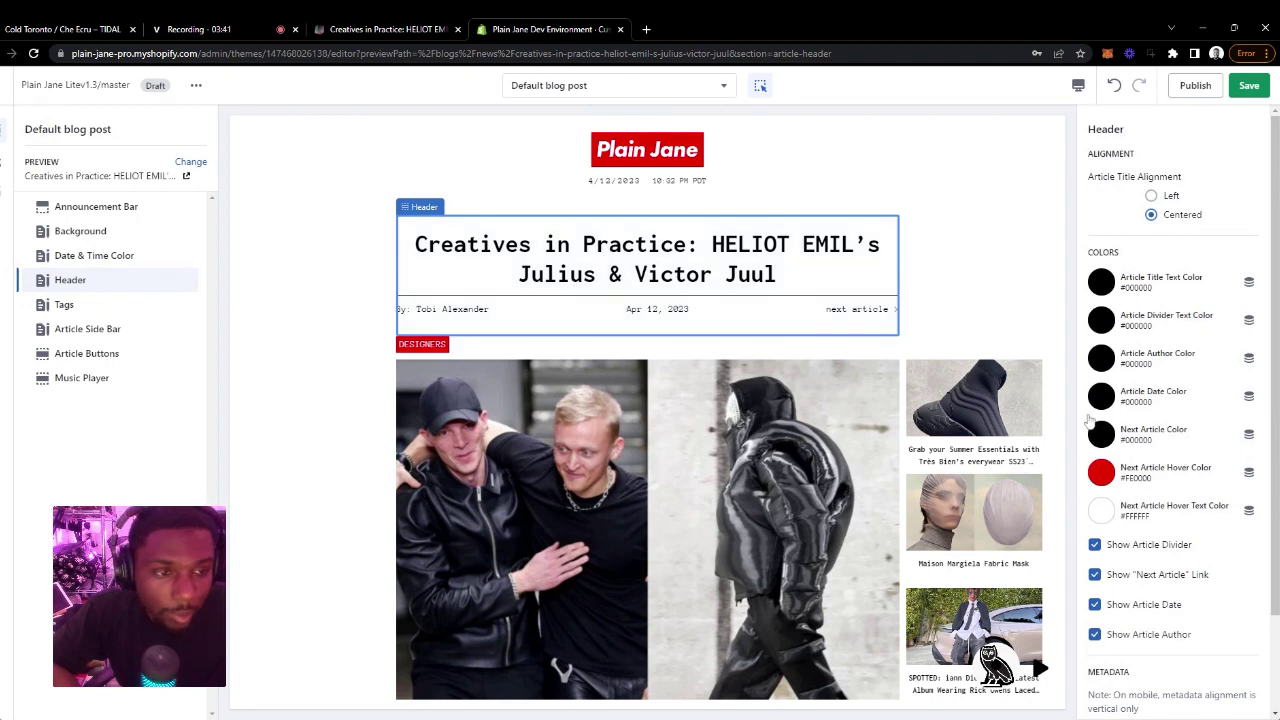
Try the Vertical article metadata alignment in the Header section, and set it back to Horizontal.
scroll(1100, 428, down, 1)
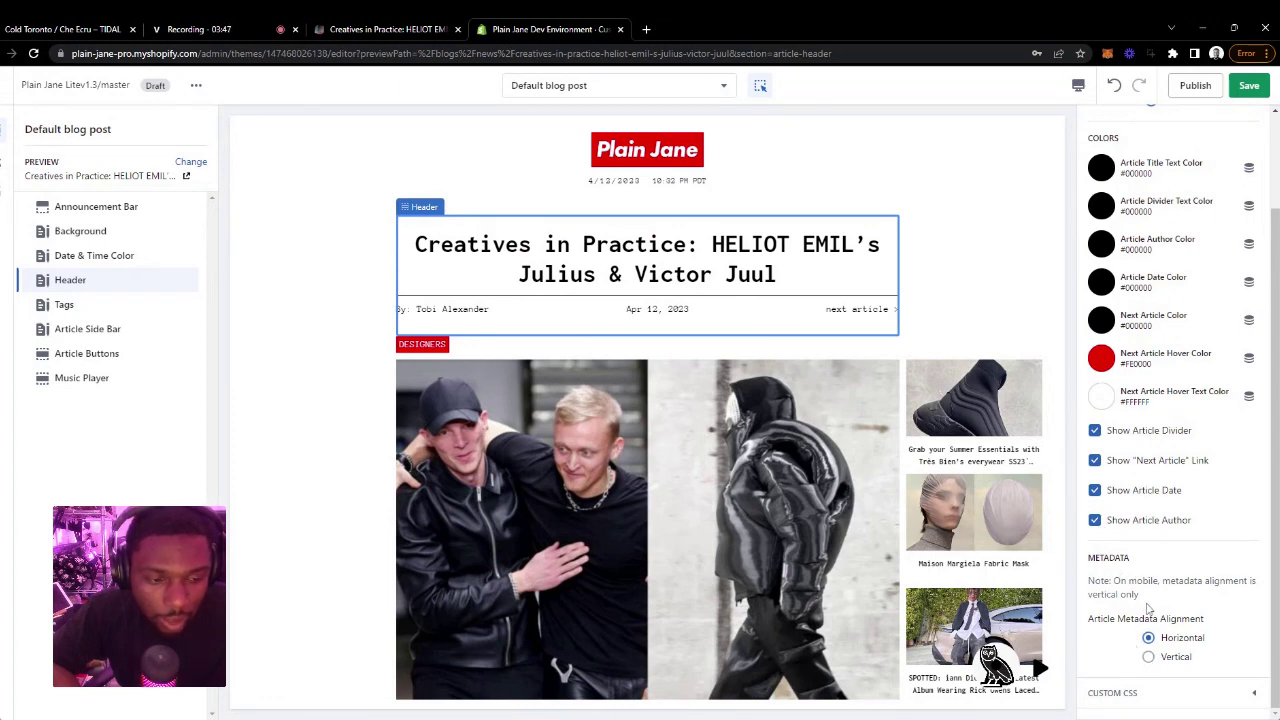
click(1148, 656)
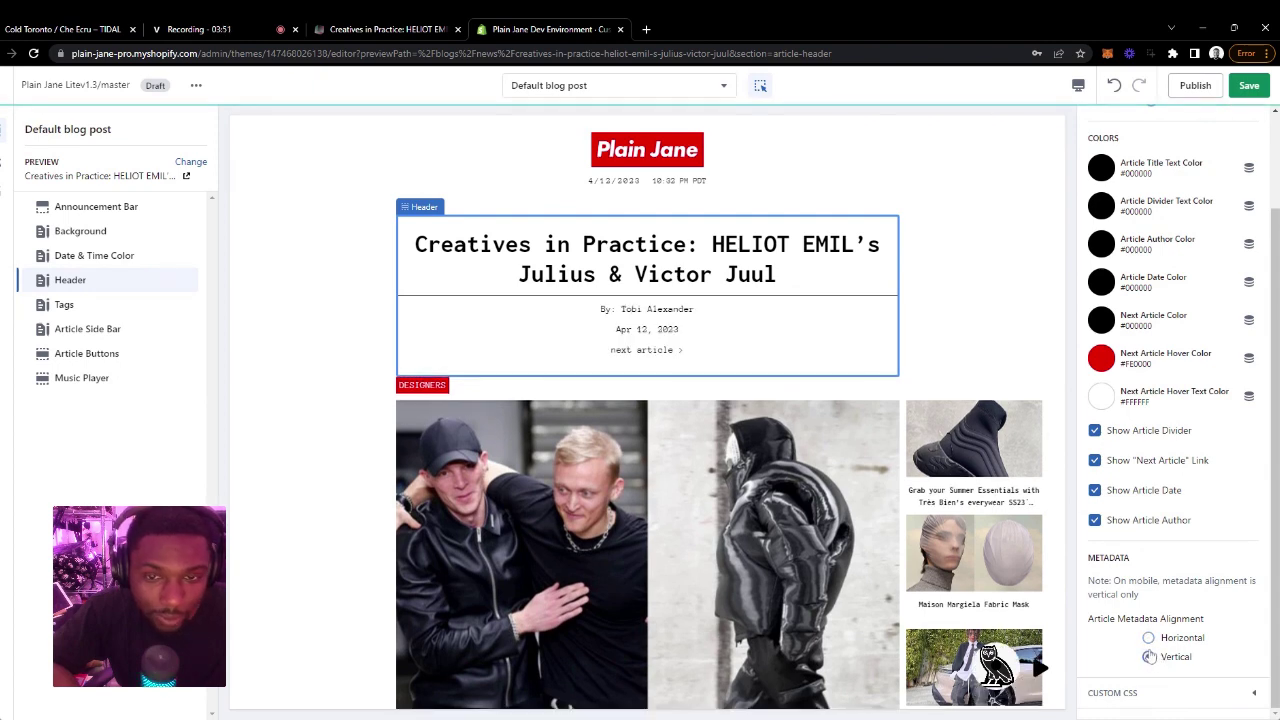
click(1148, 637)
scroll(722, 410, down, 3)
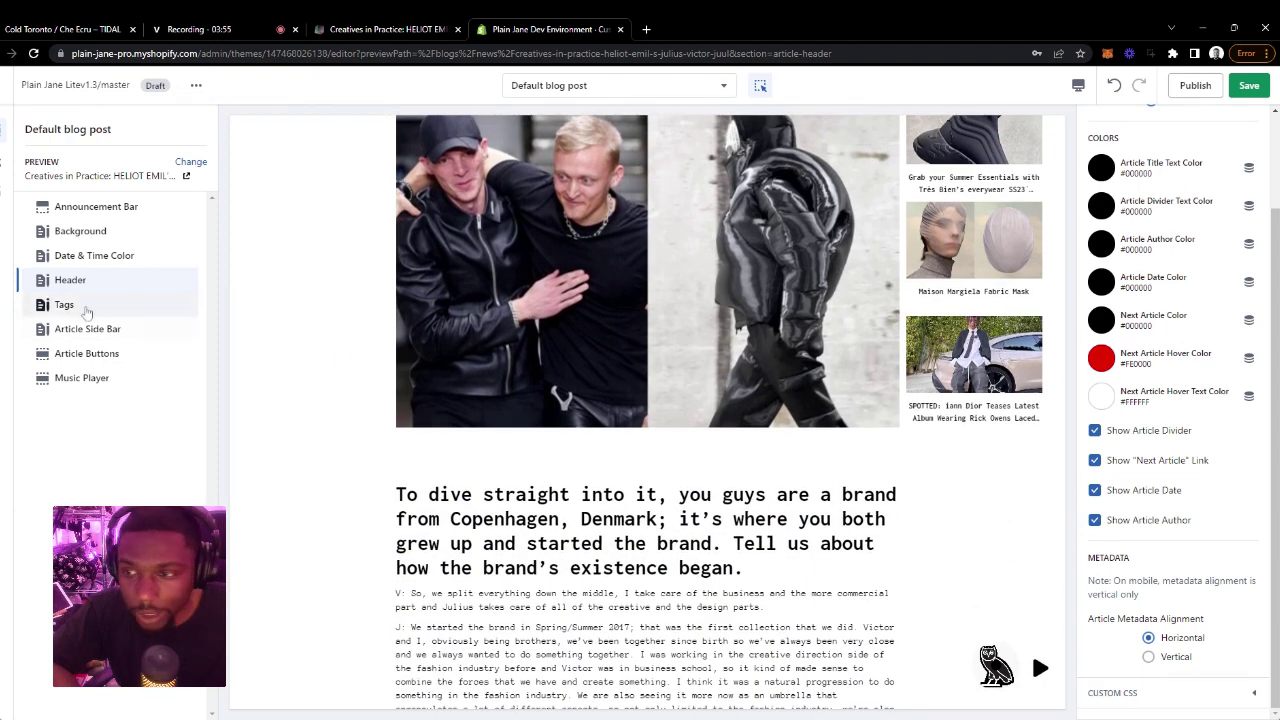
Review the Tags, Article Side Bar and Article Buttons settings, turning the article side bar off and back on.
click(86, 305)
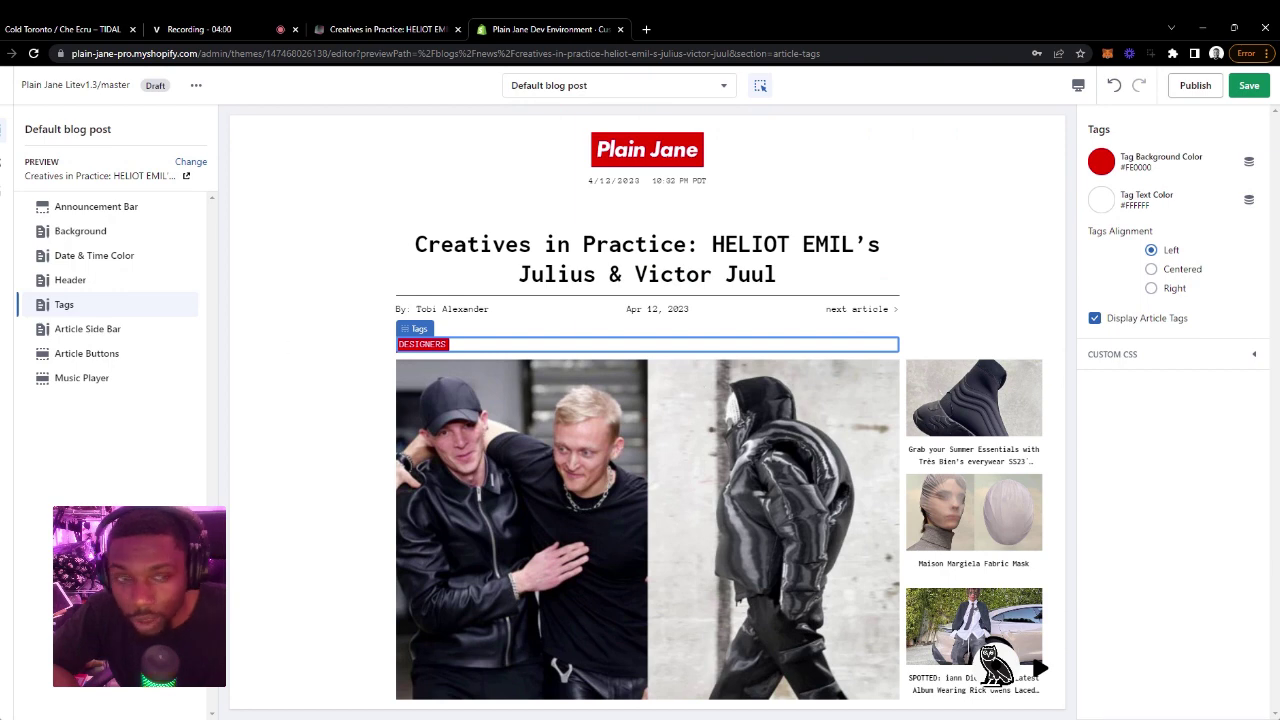
click(86, 331)
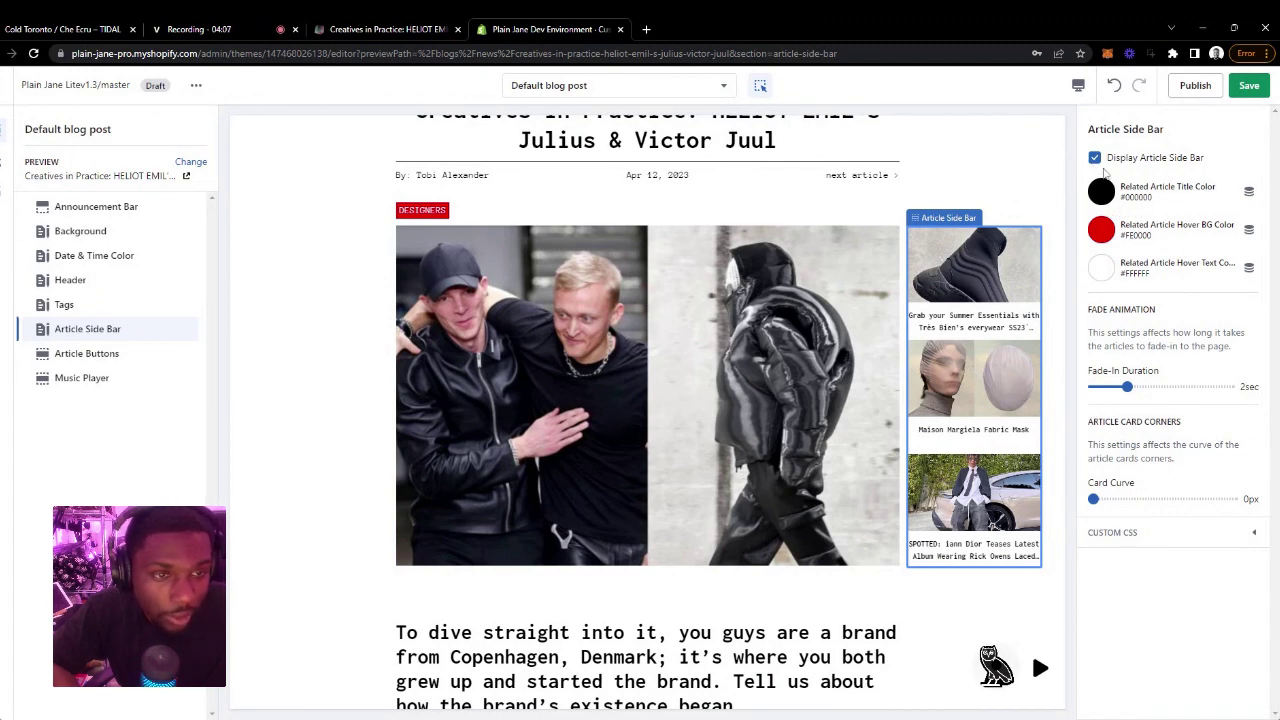
click(1095, 158)
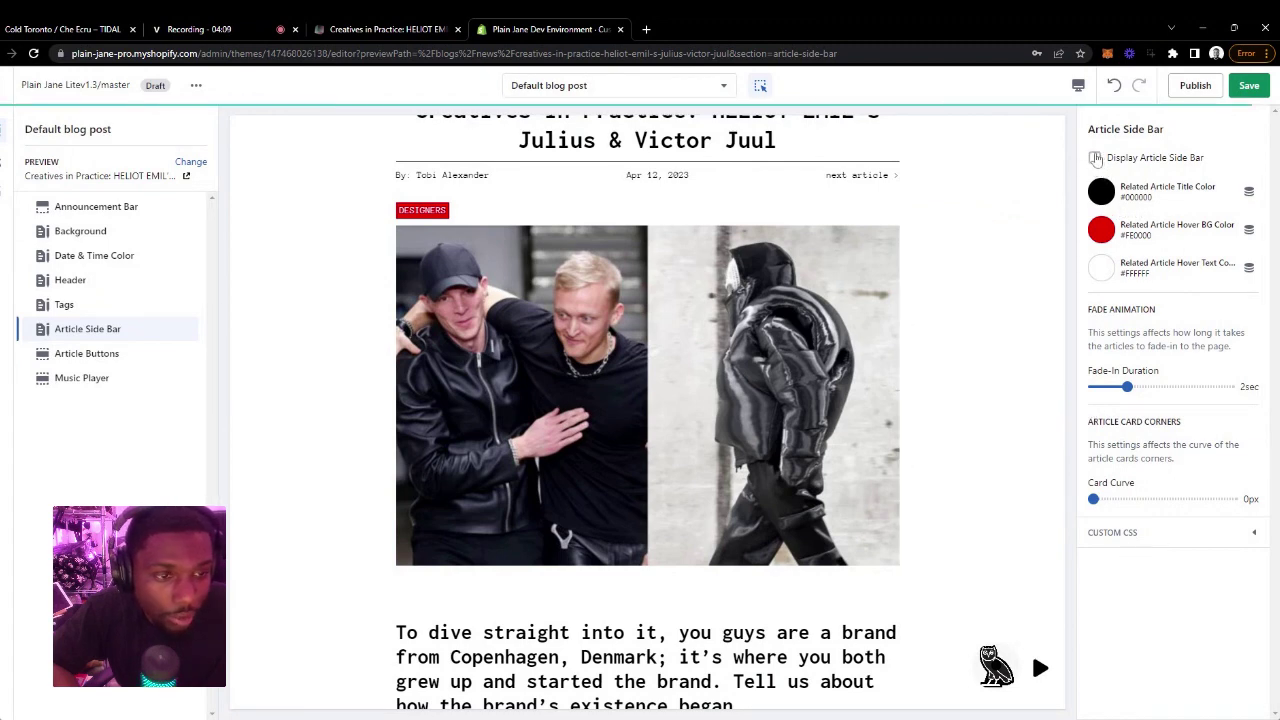
click(1095, 158)
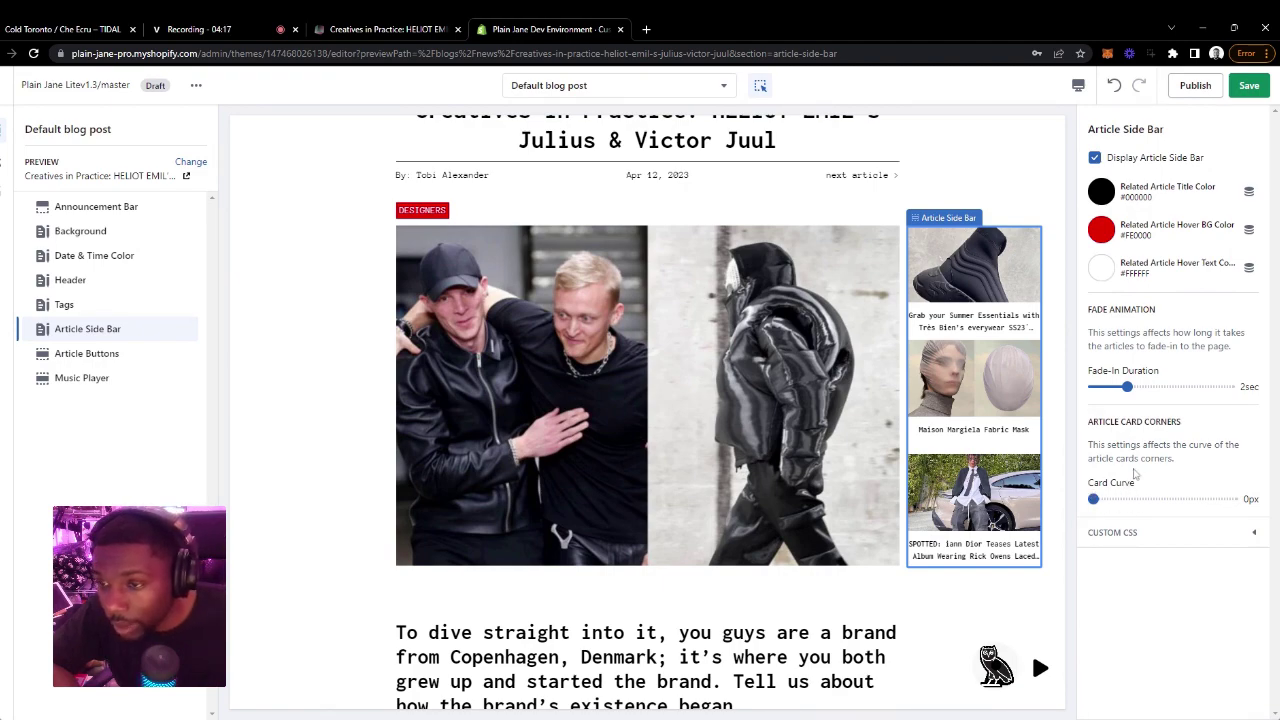
click(110, 360)
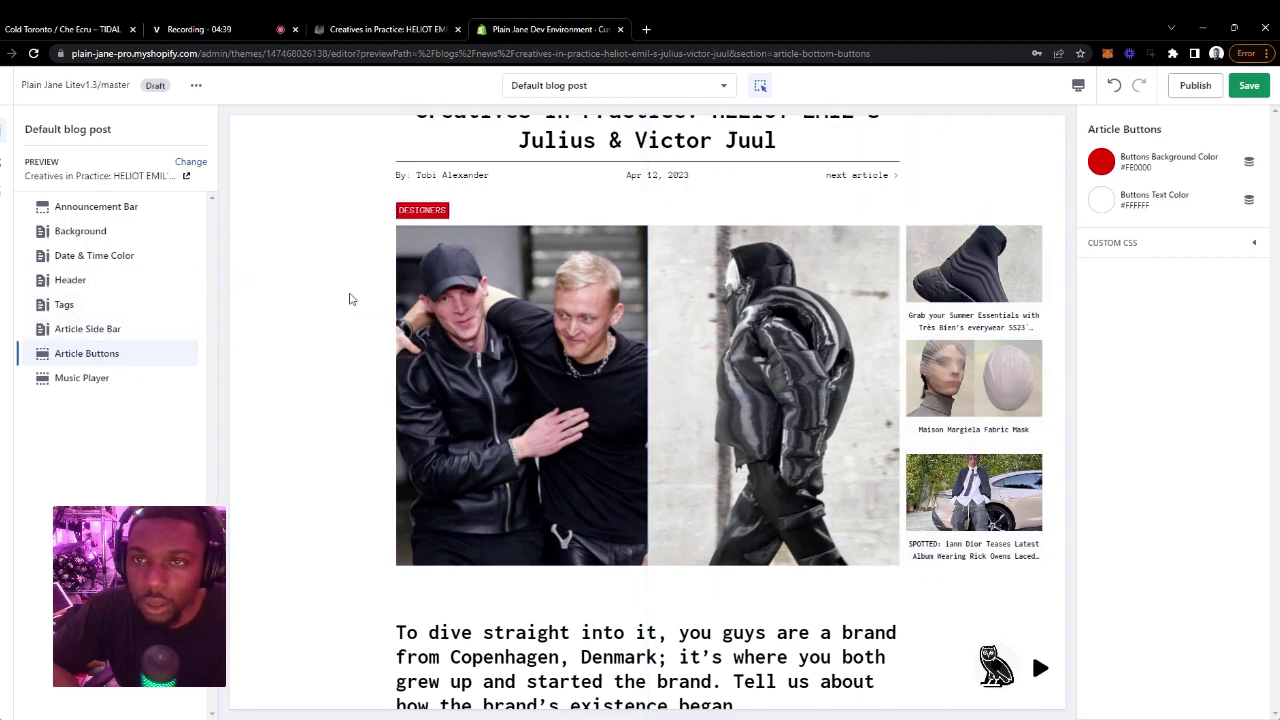
Switch to the live Plain Jane storefront and go through its home page to the shop page.
click(408, 30)
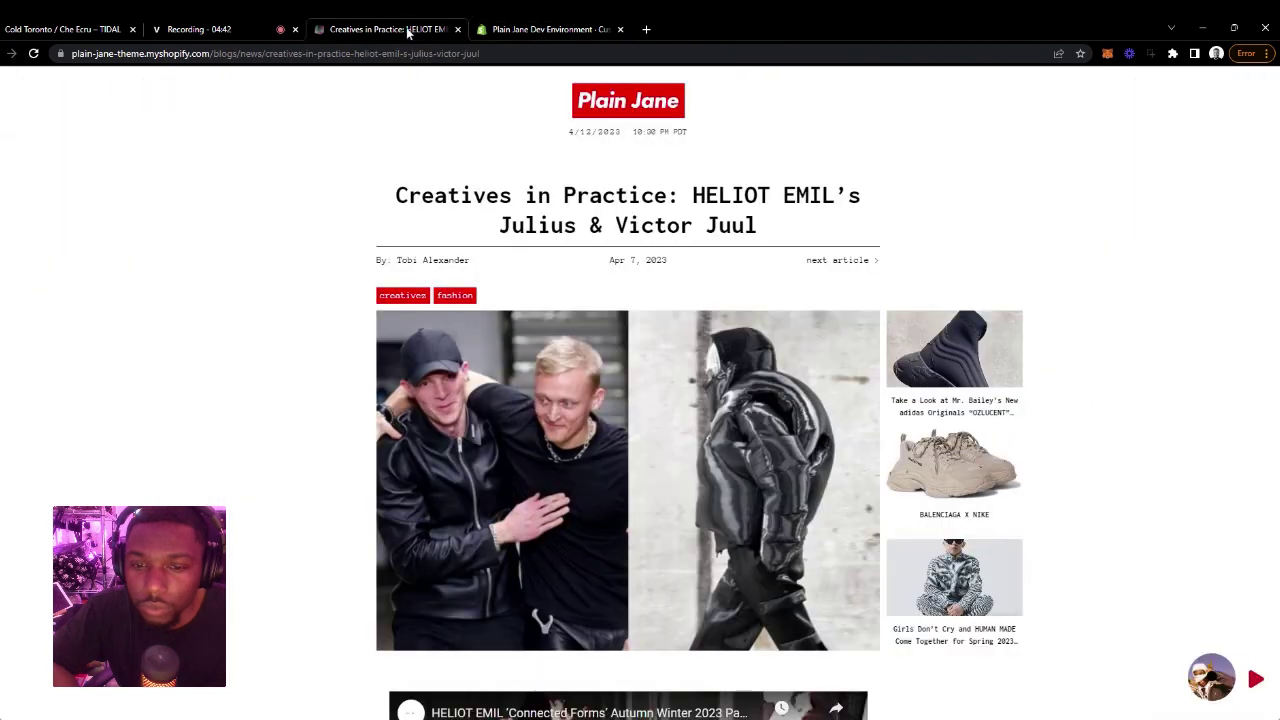
click(644, 106)
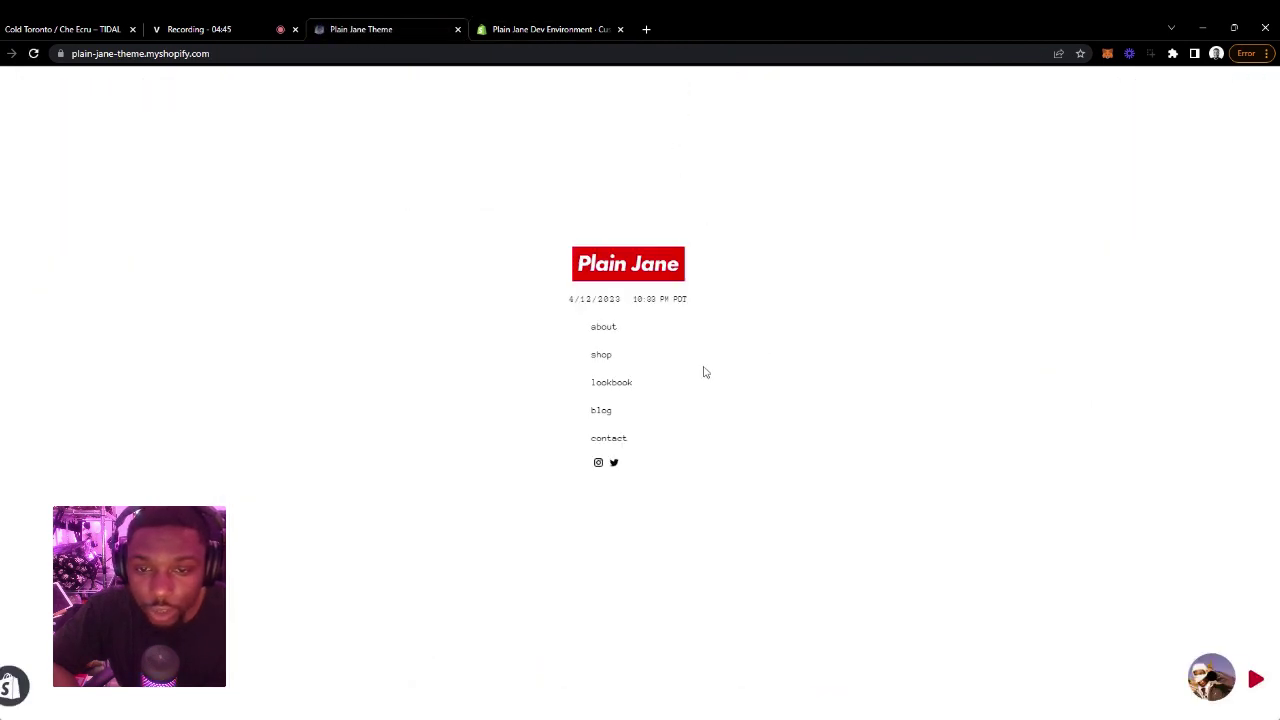
click(602, 356)
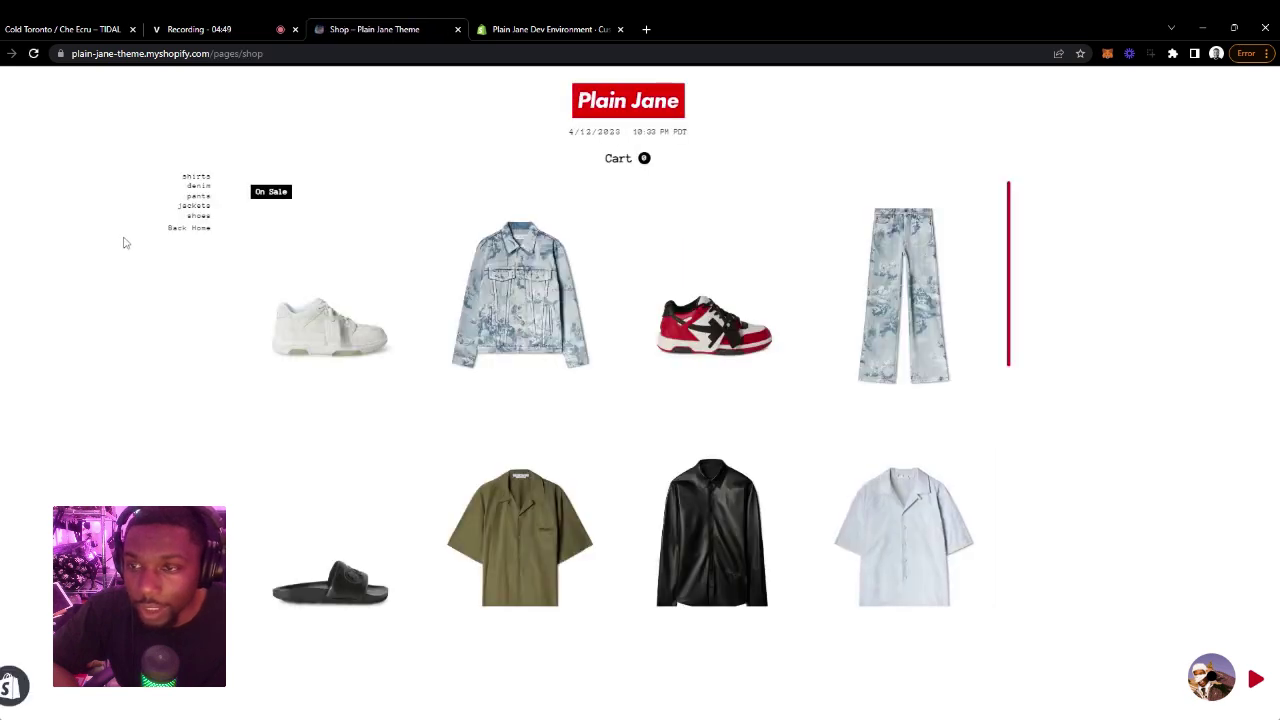
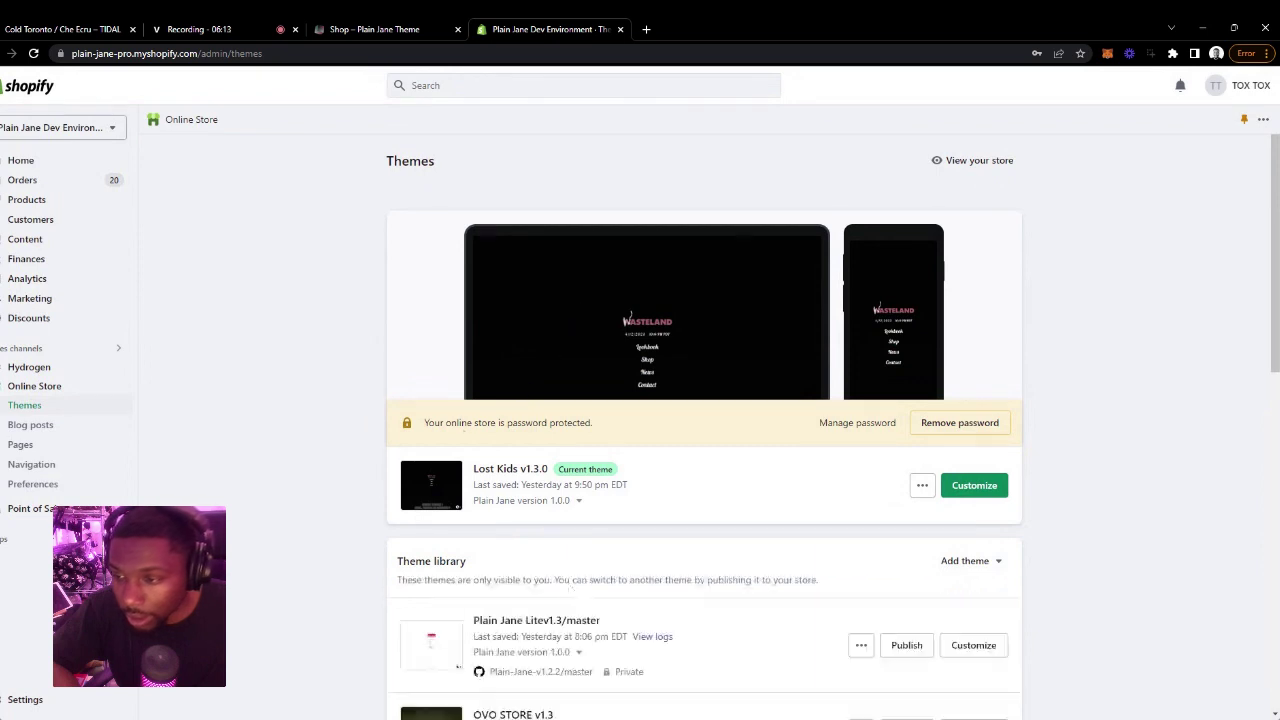
Open the store's Navigation settings in the Shopify admin, inspect the Shop Menu's items and return to the menu list.
scroll(305, 538, down, 2)
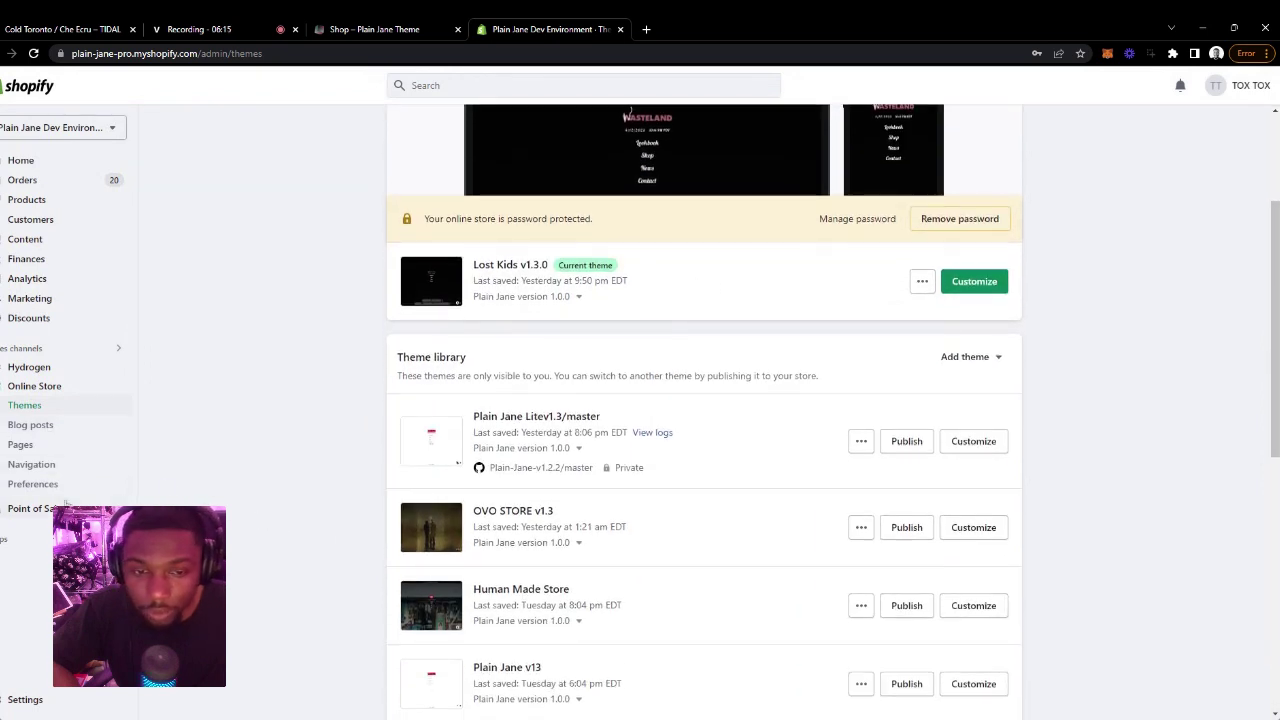
click(60, 464)
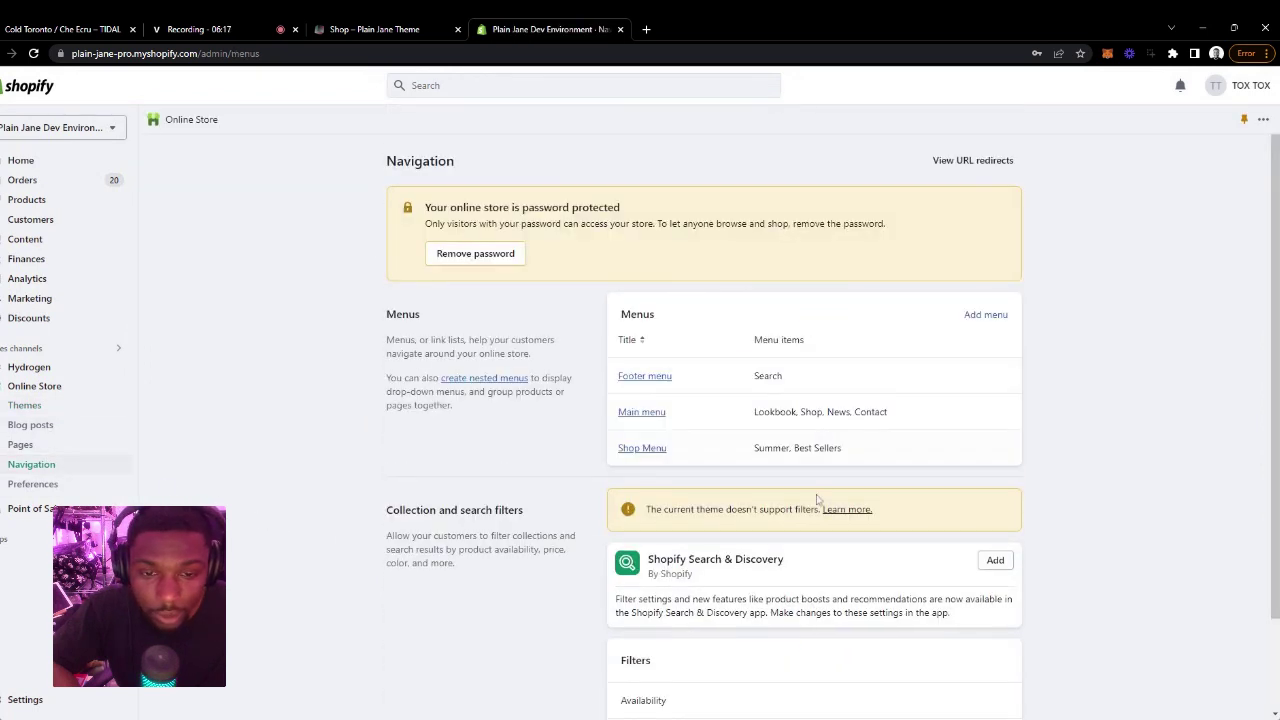
click(641, 448)
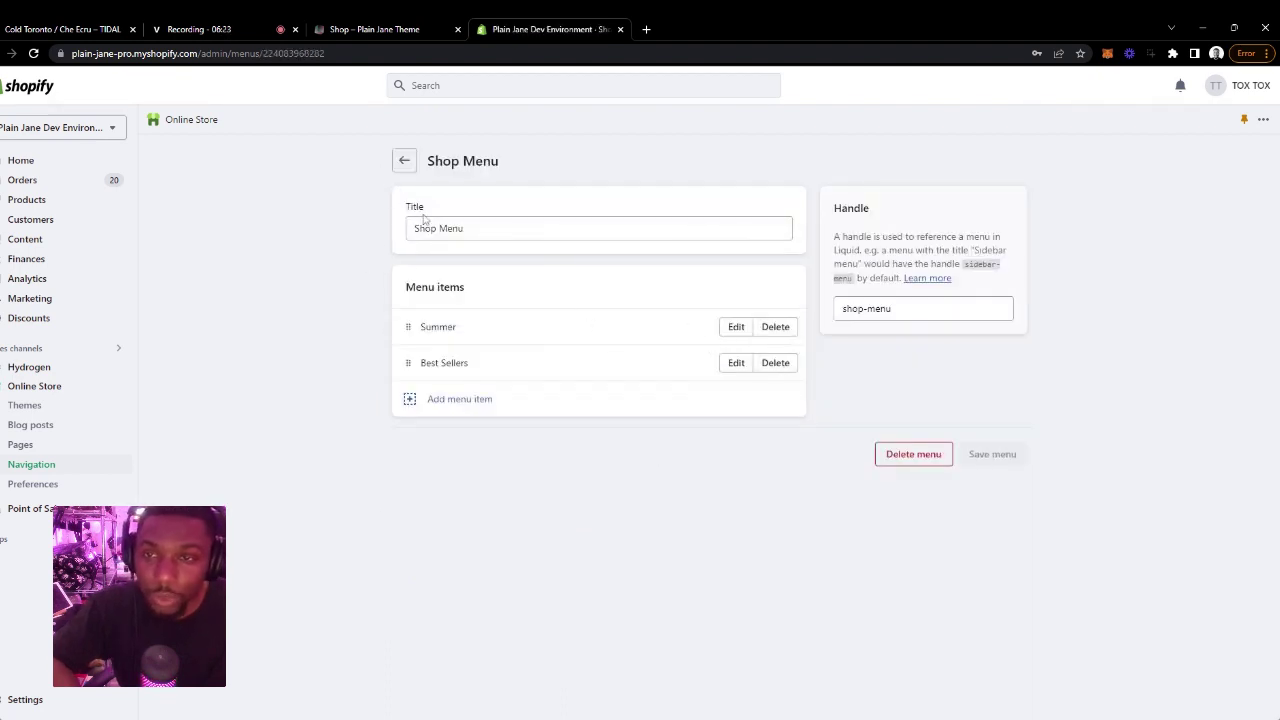
click(404, 161)
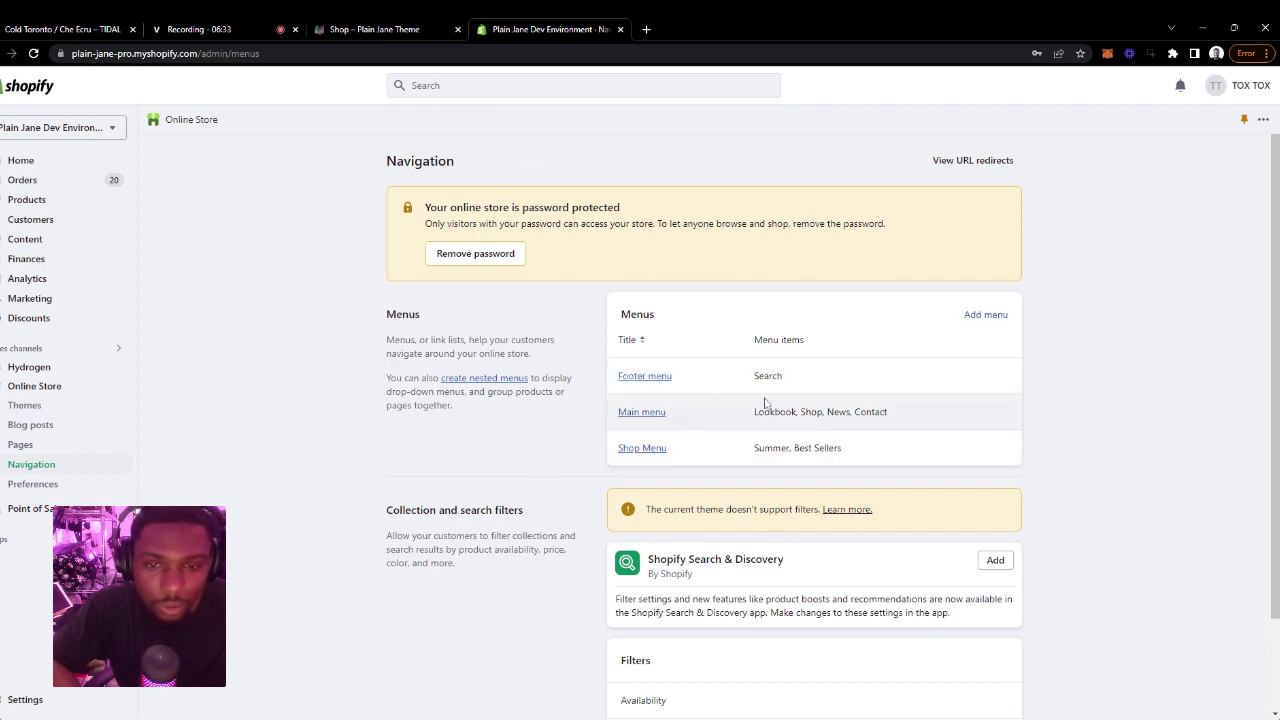
Start a new navigation menu titled Shop Menu, and leave the page without saving it.
click(986, 316)
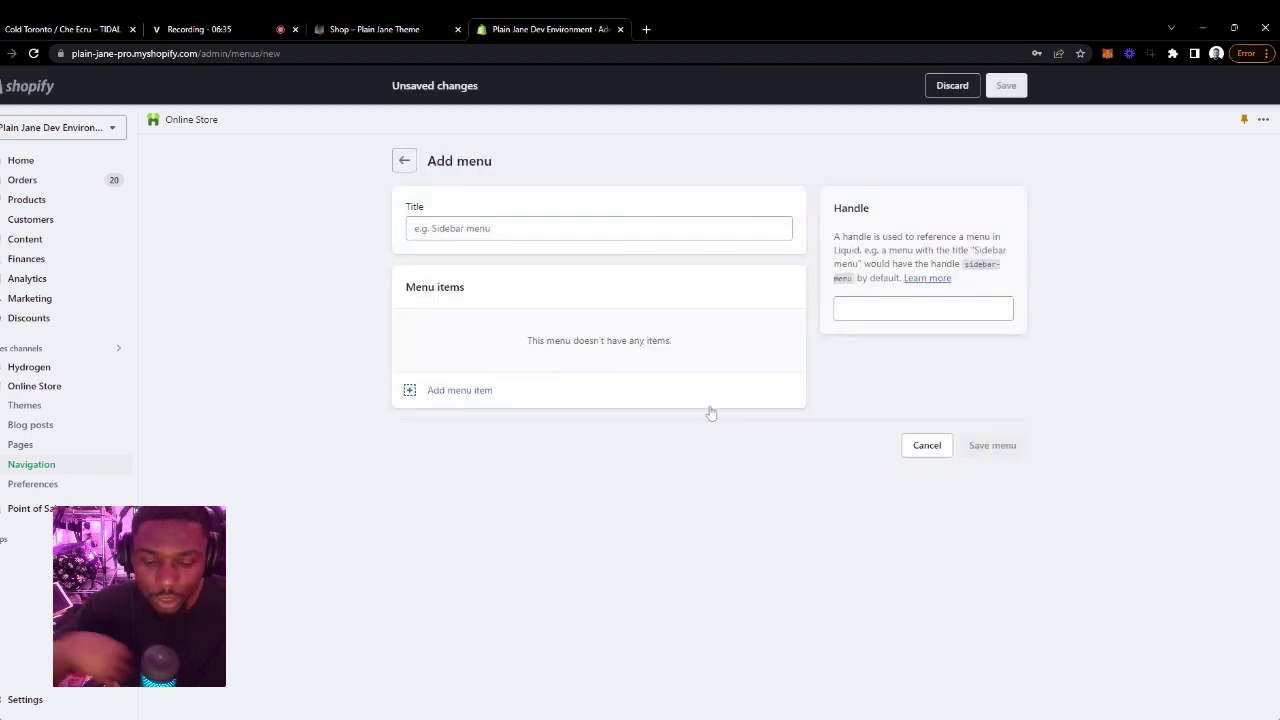
click(512, 236)
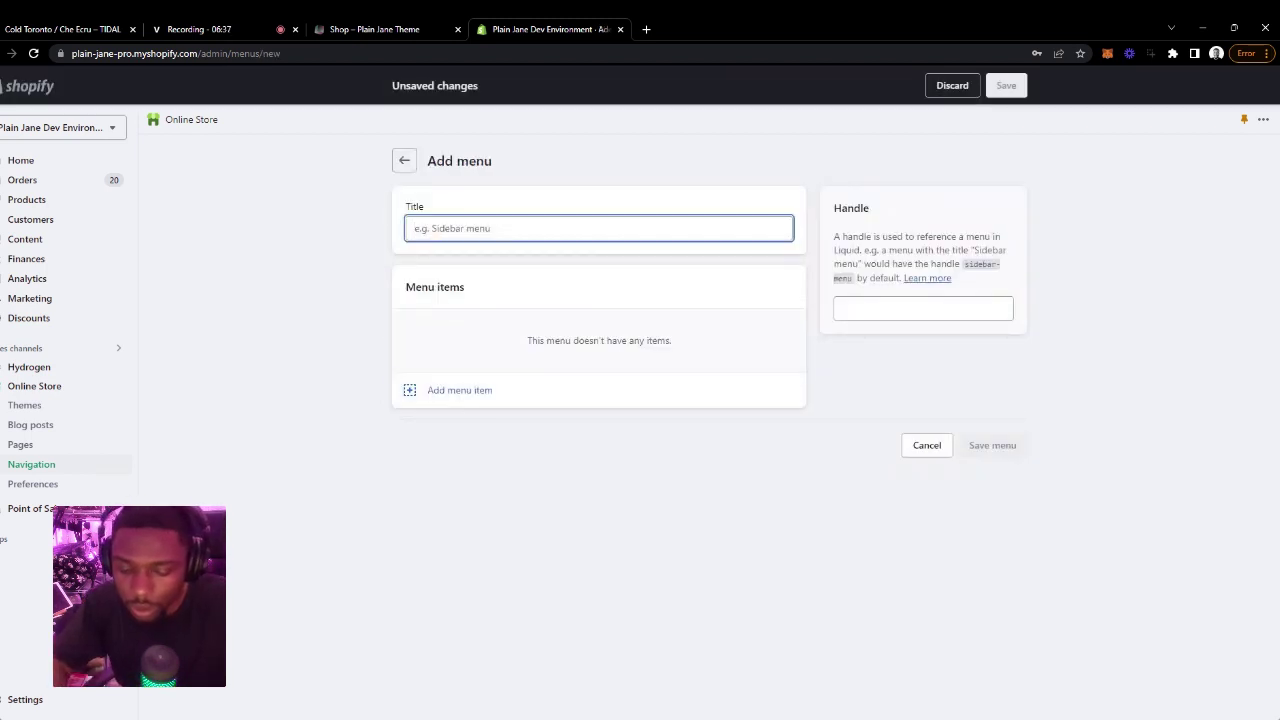
text(Sh)
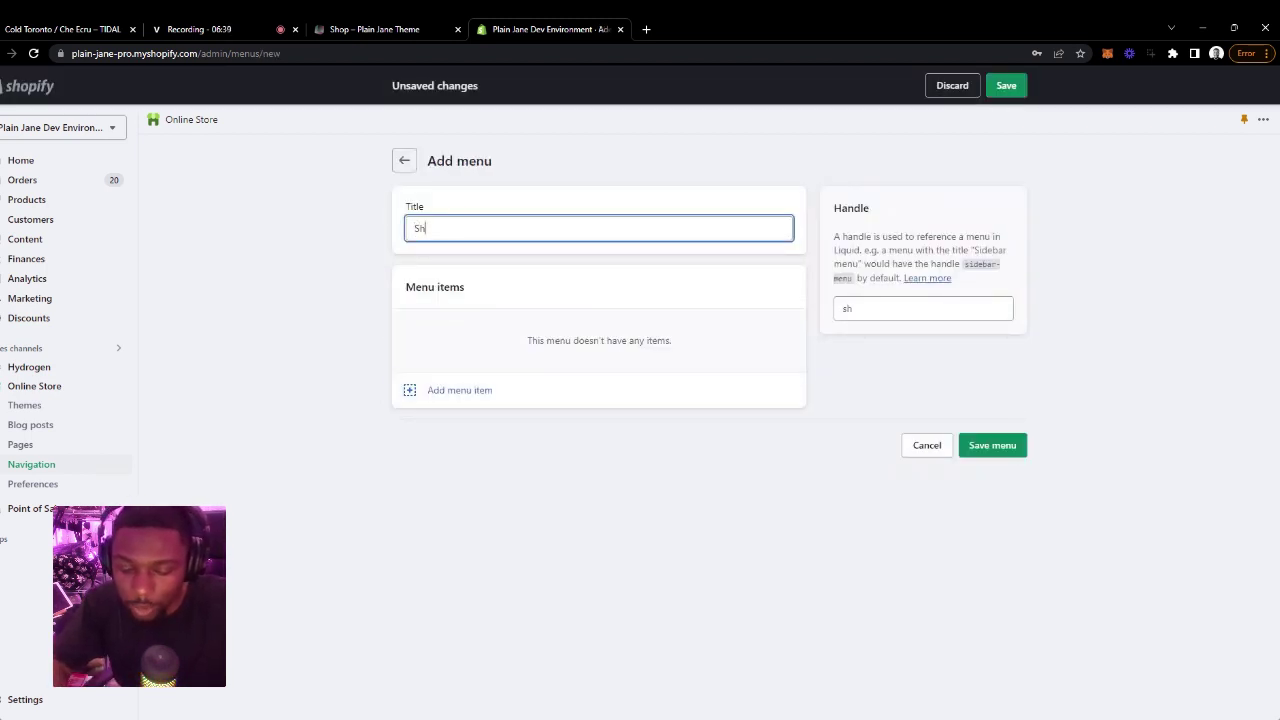
text(op Menu)
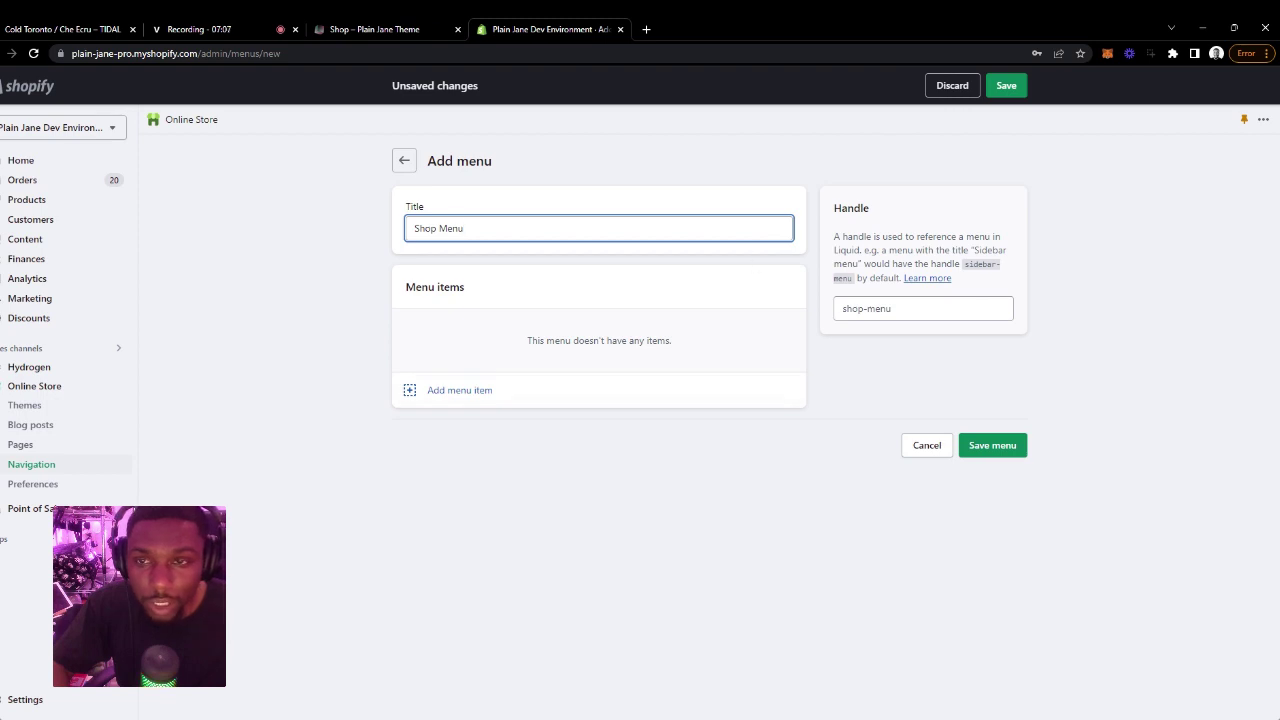
click(405, 162)
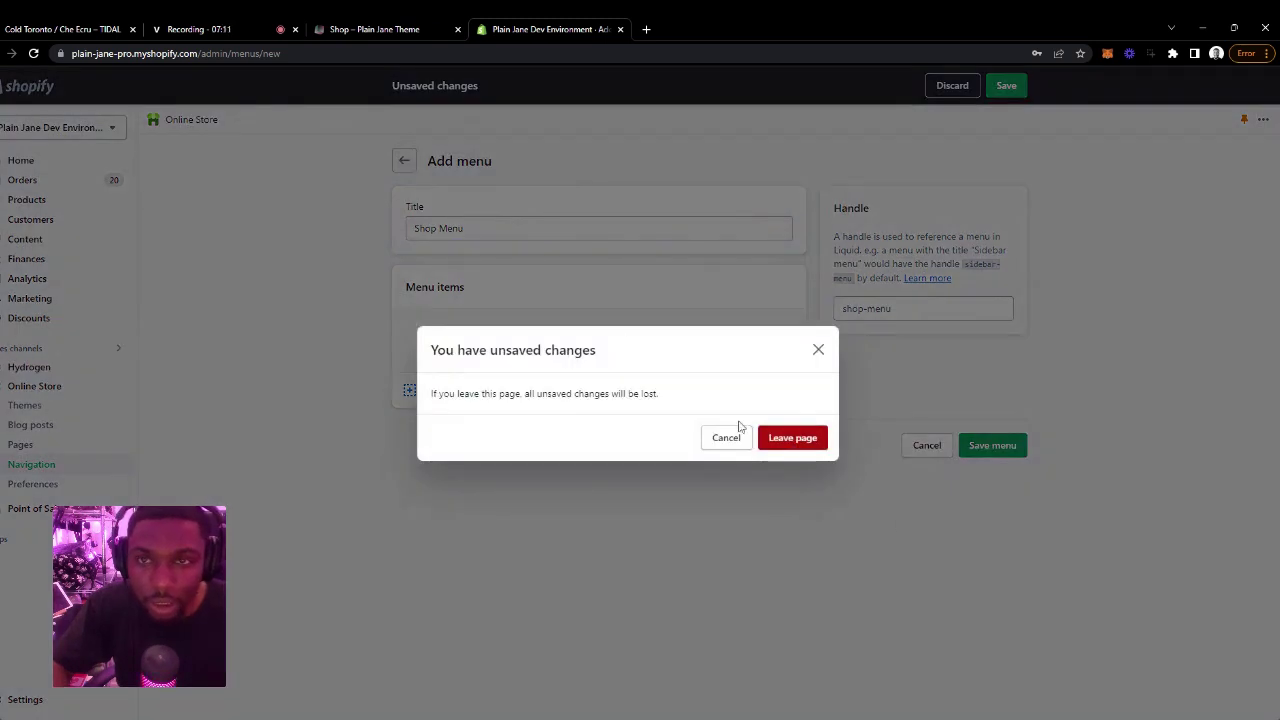
click(800, 438)
Glance at the storefront's shop page, and open the Plain Jane Litev1.3/master theme for customization from the Shopify admin.
click(400, 29)
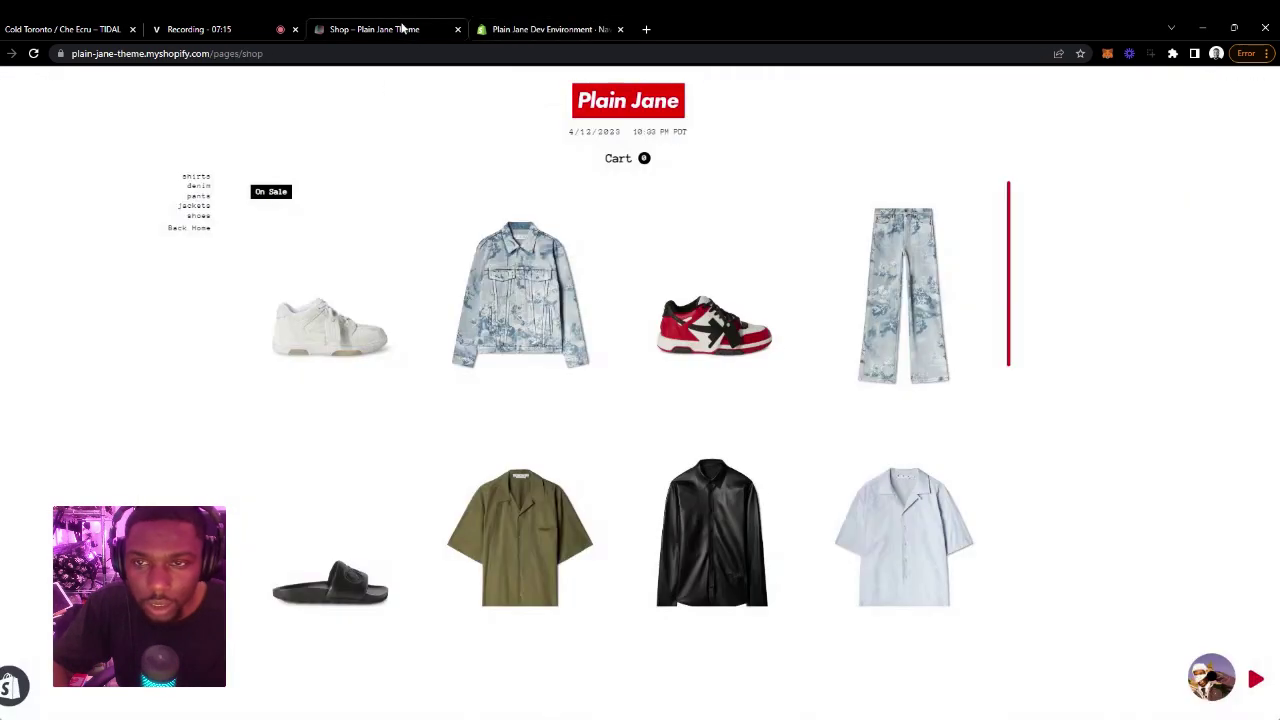
click(510, 30)
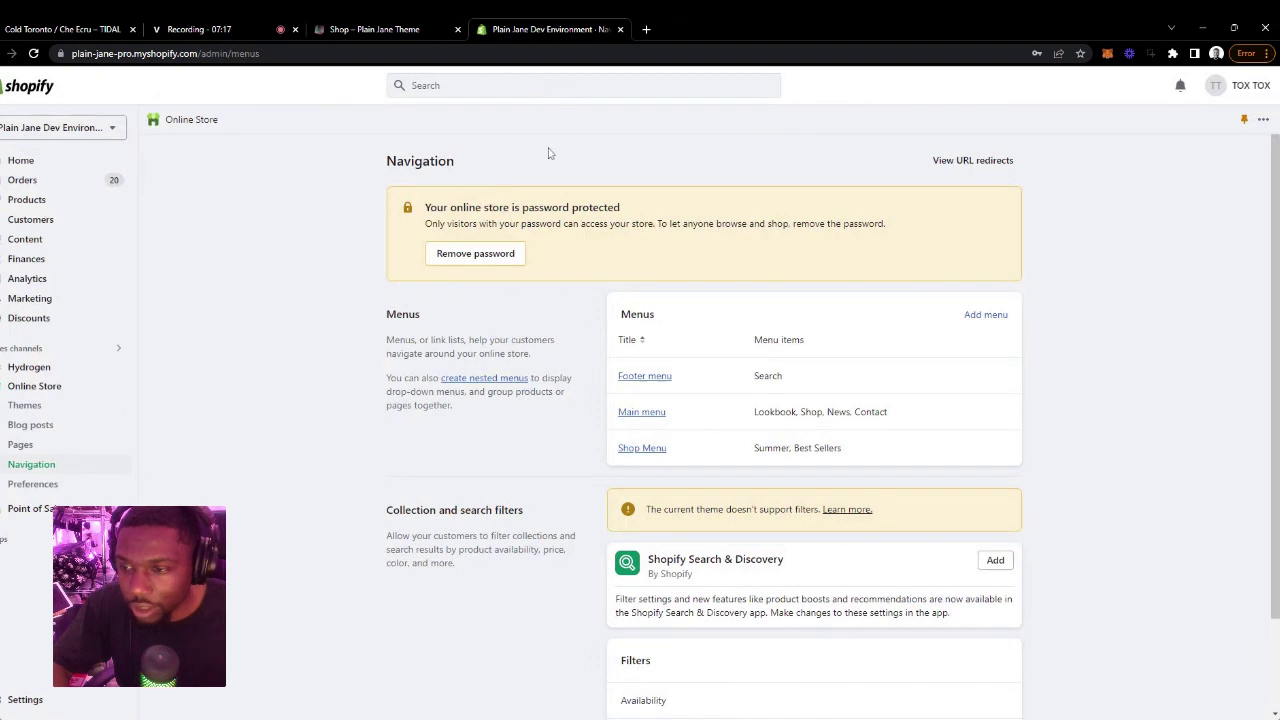
click(63, 405)
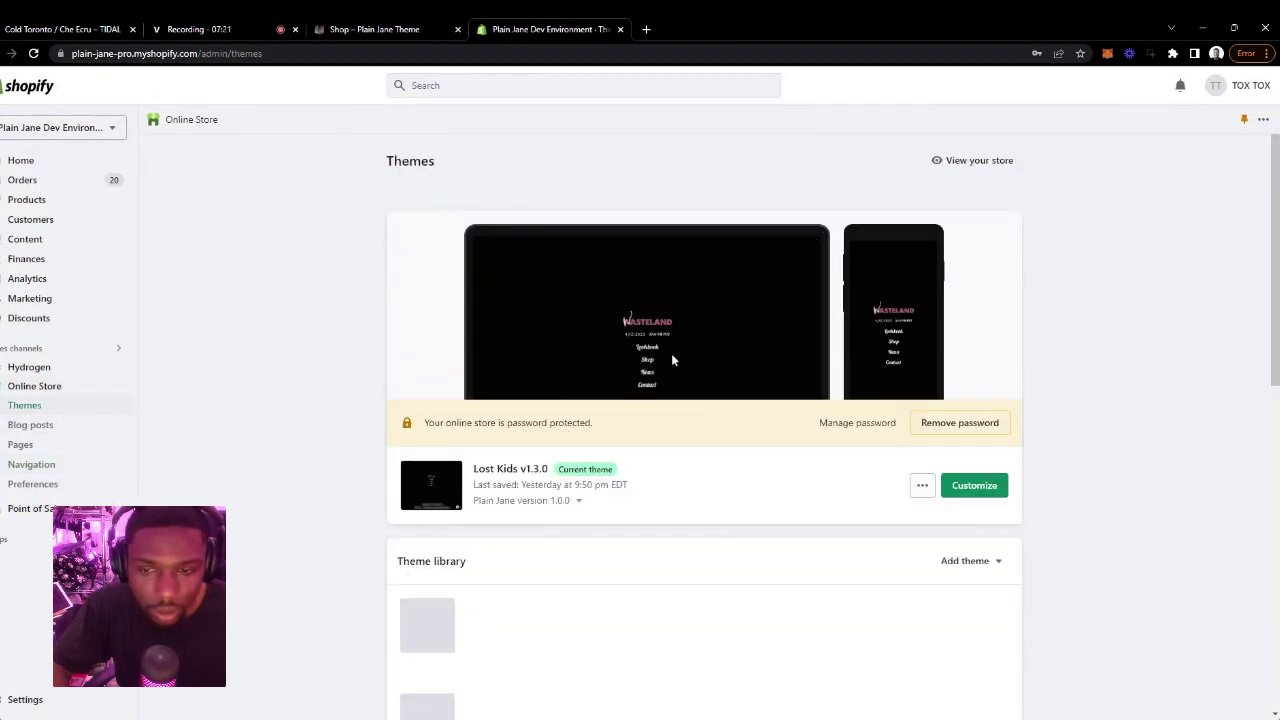
scroll(871, 560, down, 3)
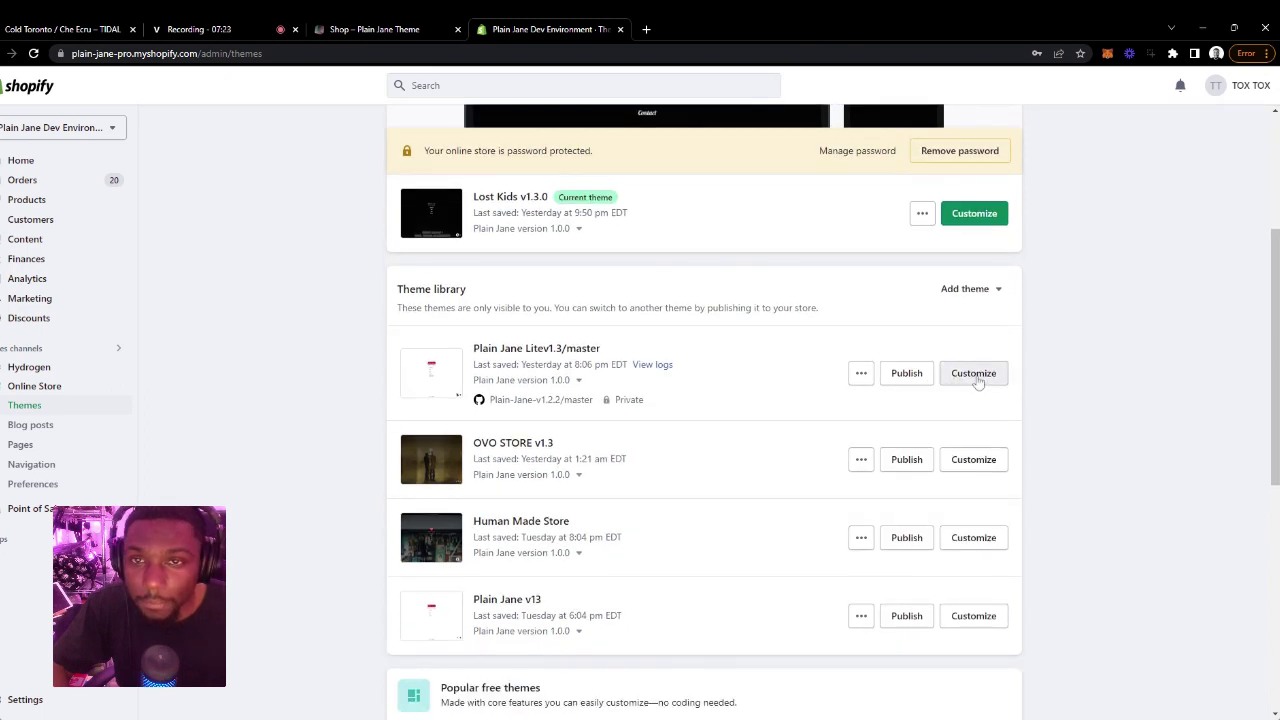
click(976, 378)
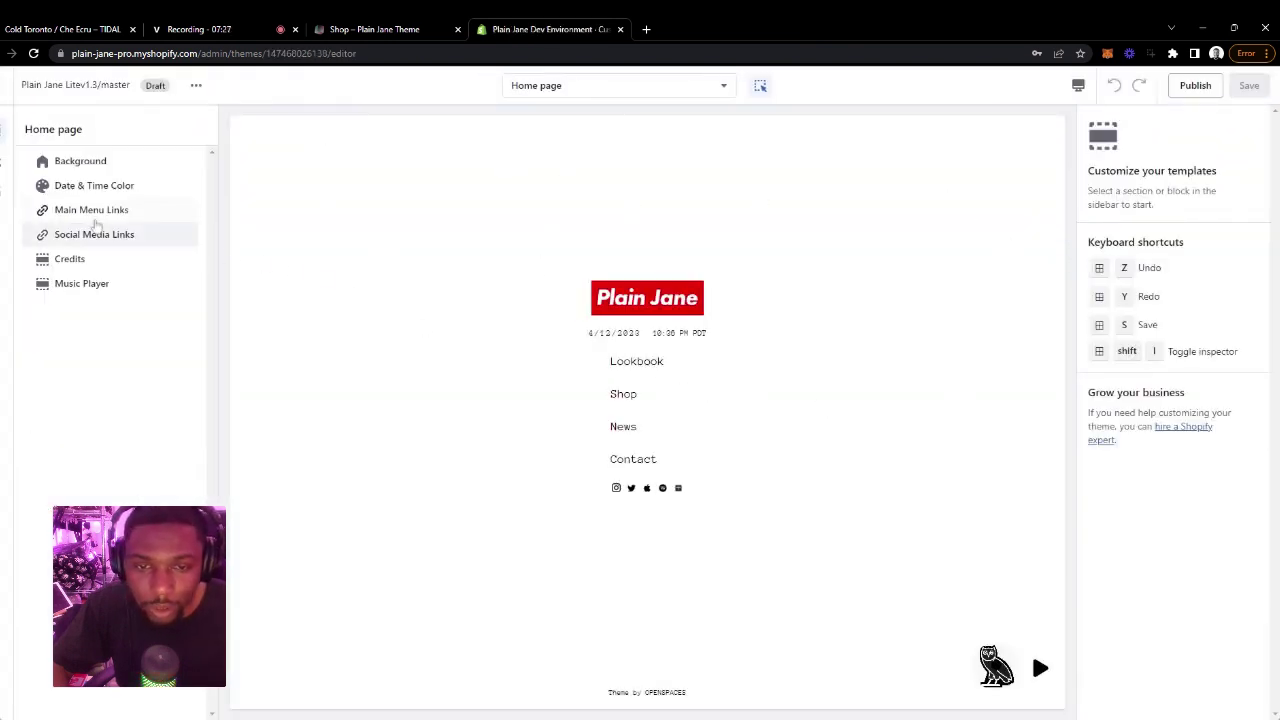
Set the home page's Main Menu Links to a 14px font size and 19px vertical spacing.
click(657, 388)
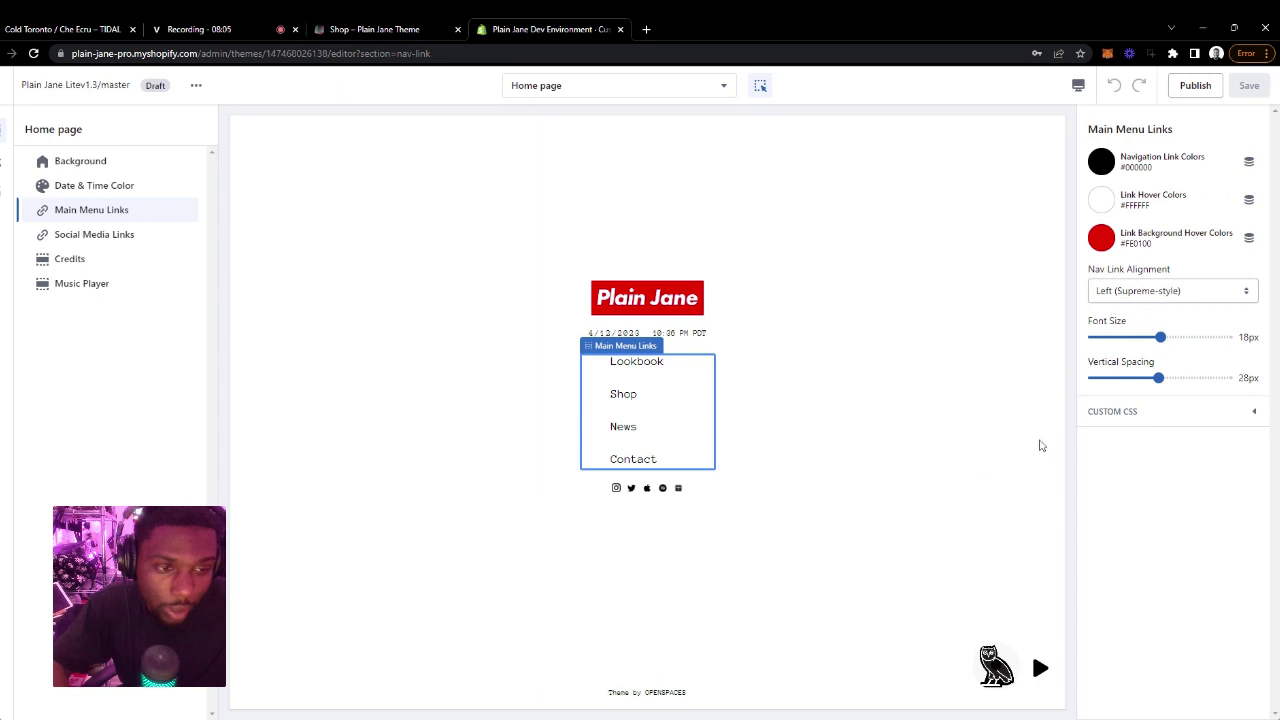
drag(1158, 377, 1105, 377)
drag(1160, 337, 1093, 377)
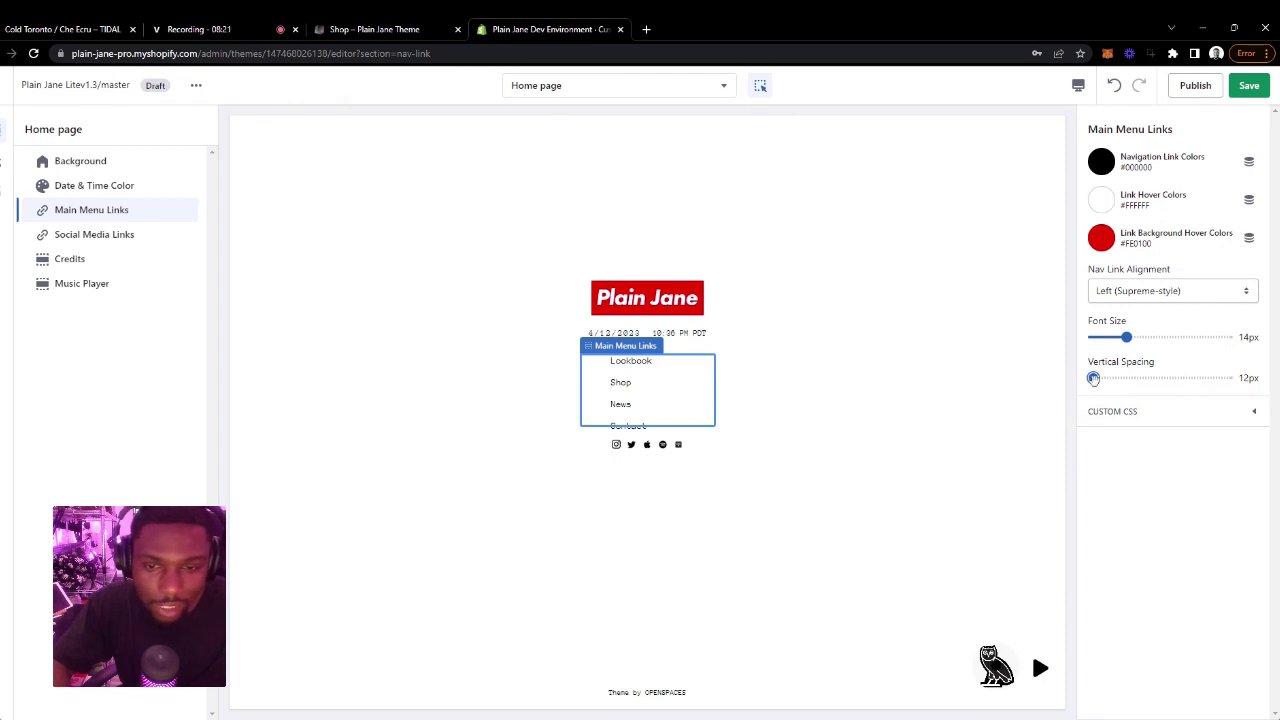
drag(1094, 379, 1122, 380)
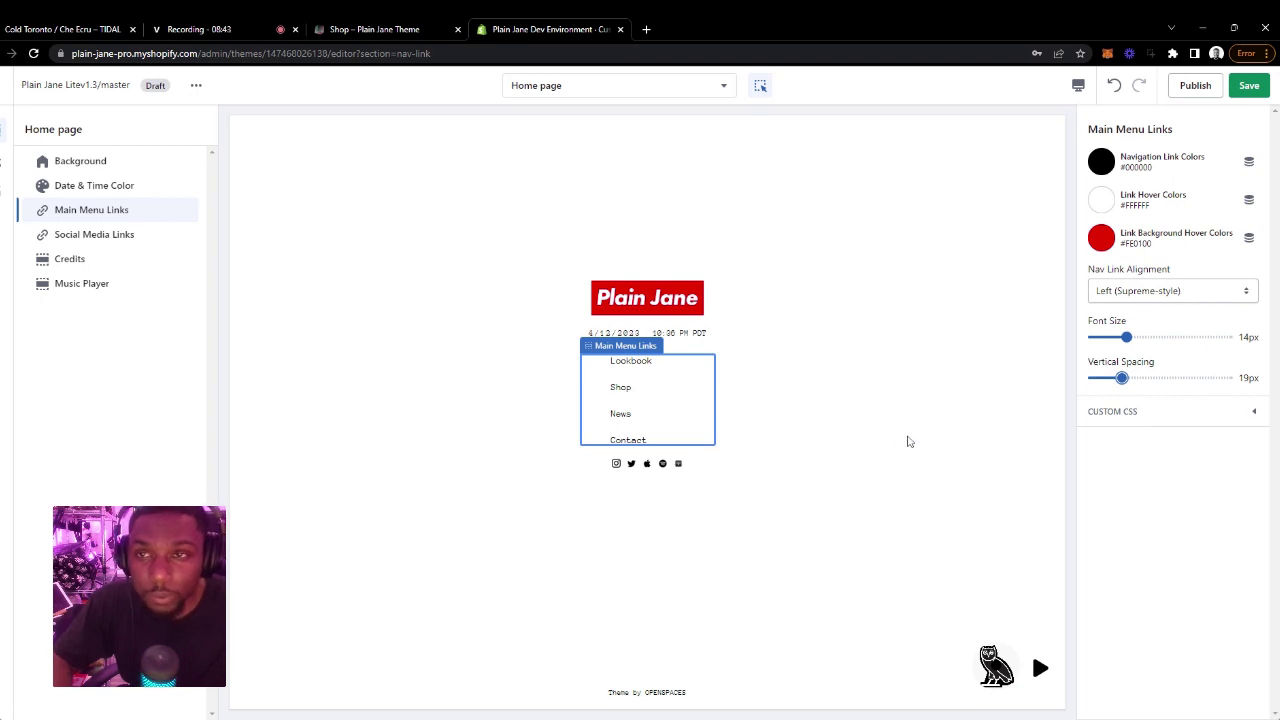
Switch back to the live Plain Jane storefront's shop page.
click(360, 30)
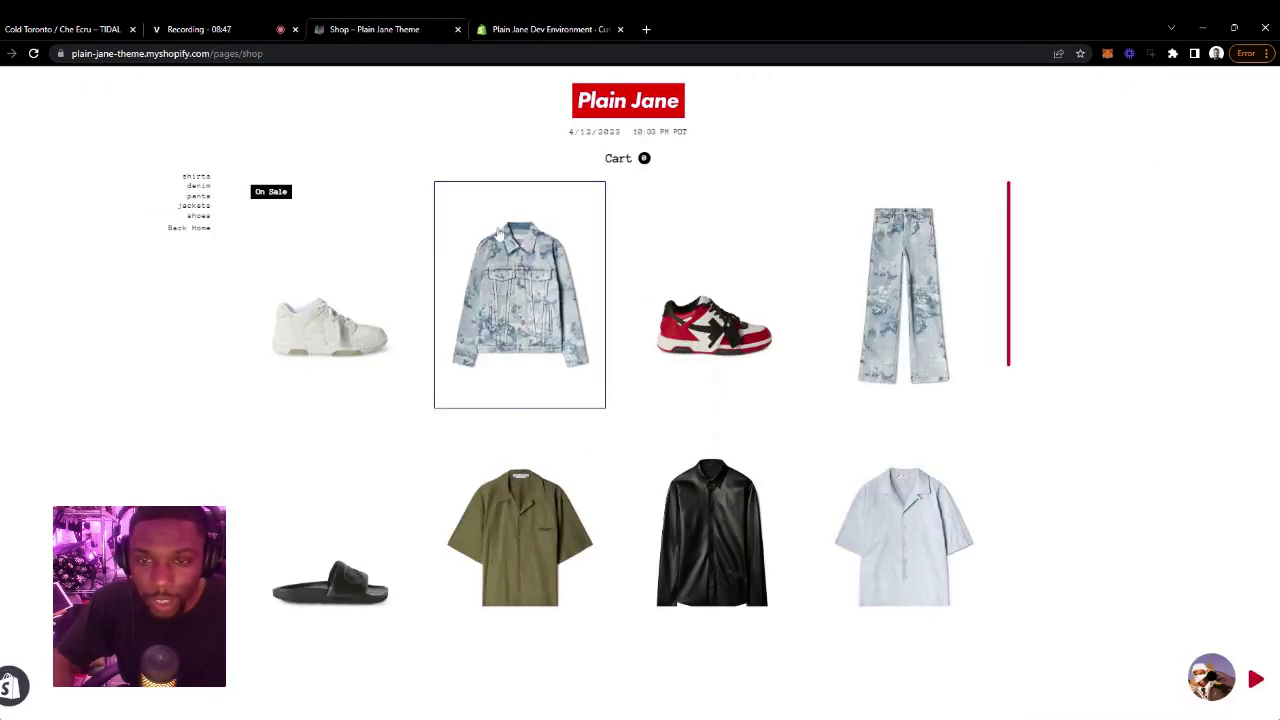